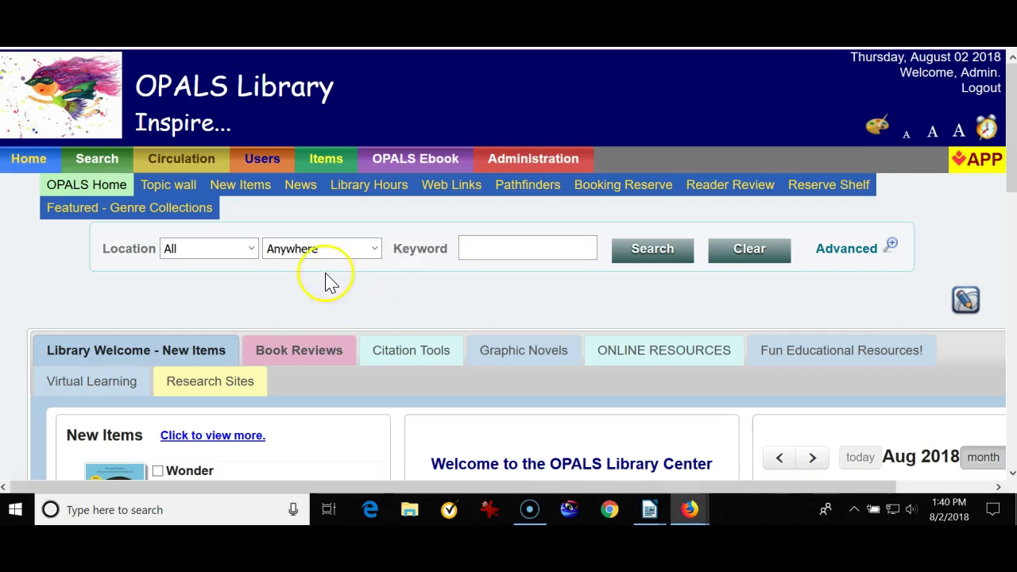
# Go to the MARC Editor from the Items menu and find the Empty through PDF Document templates
pyautogui.click(323, 165)
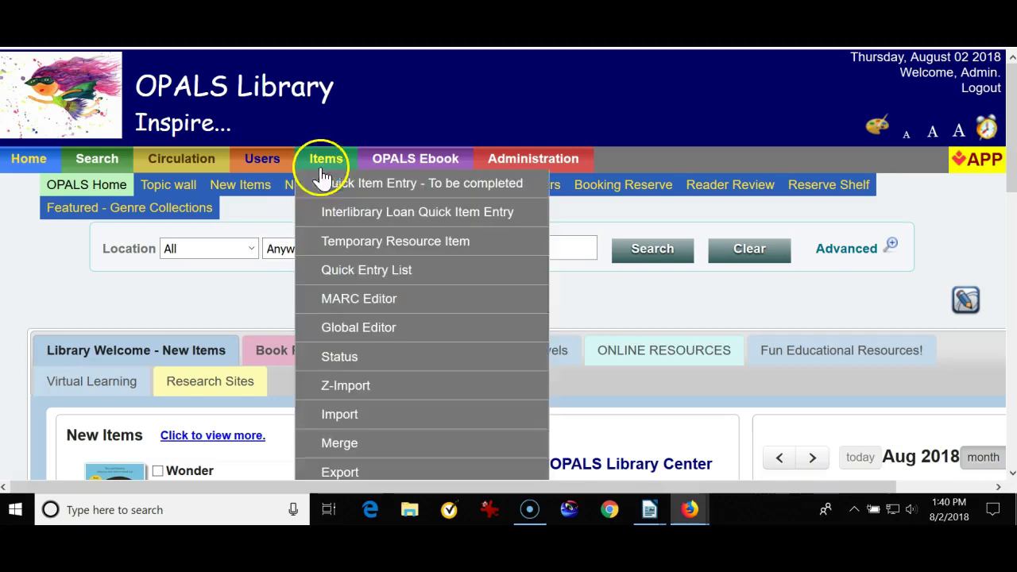
pyautogui.click(359, 309)
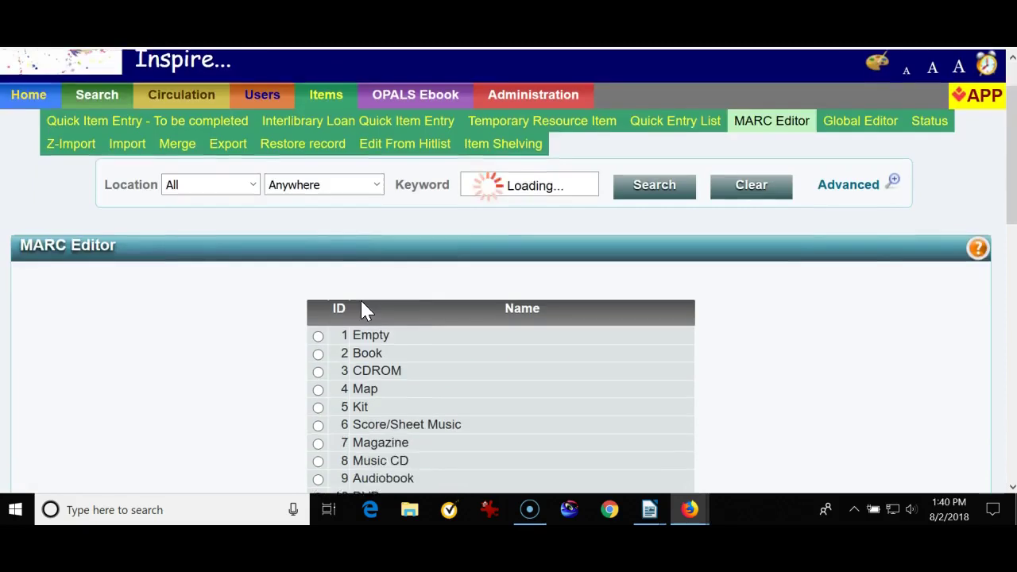
pyautogui.scroll(-3, 364, 310)
pyautogui.doubleClick(362, 188)
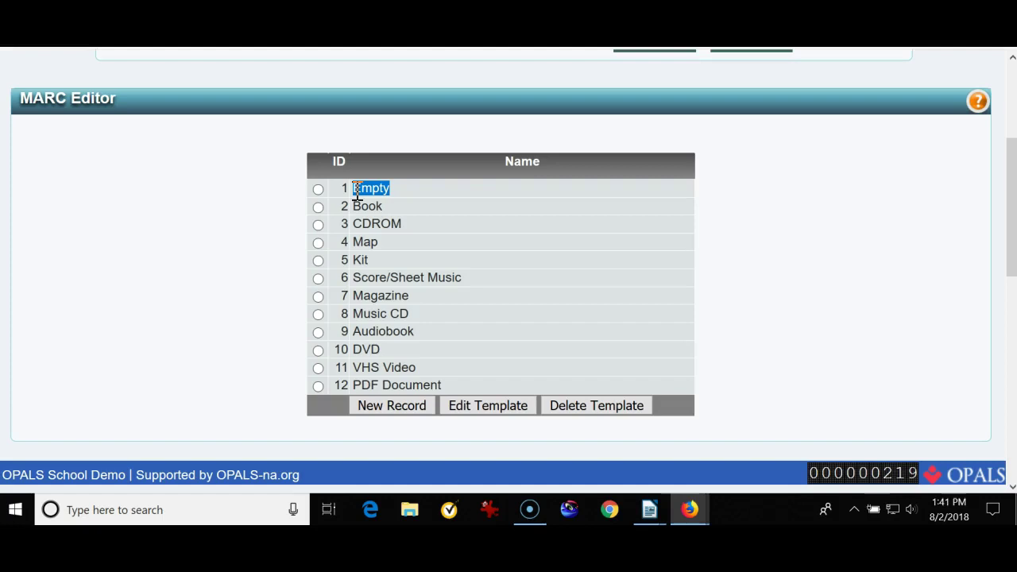
pyautogui.scroll(3, 284, 215)
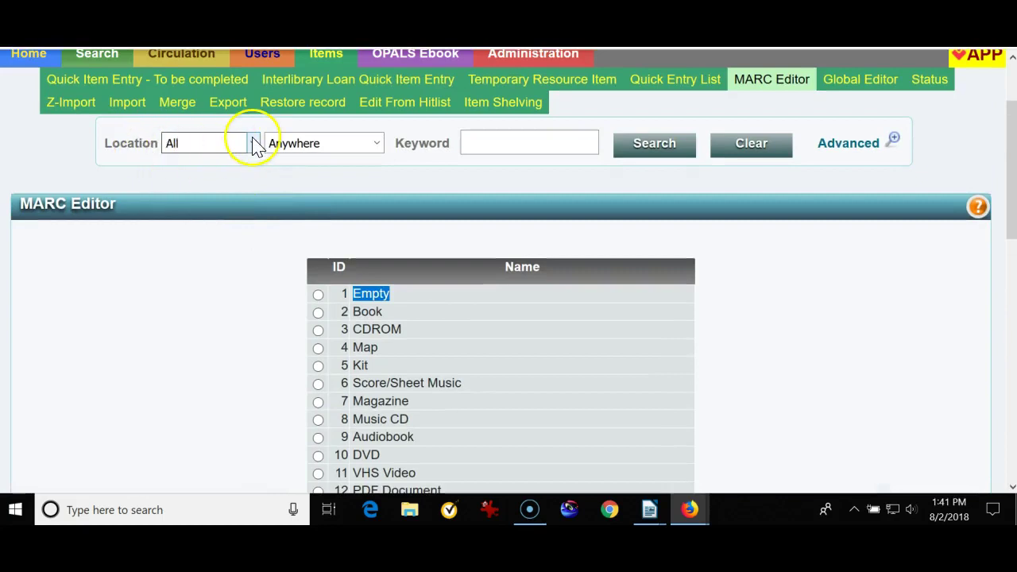
pyautogui.click(252, 145)
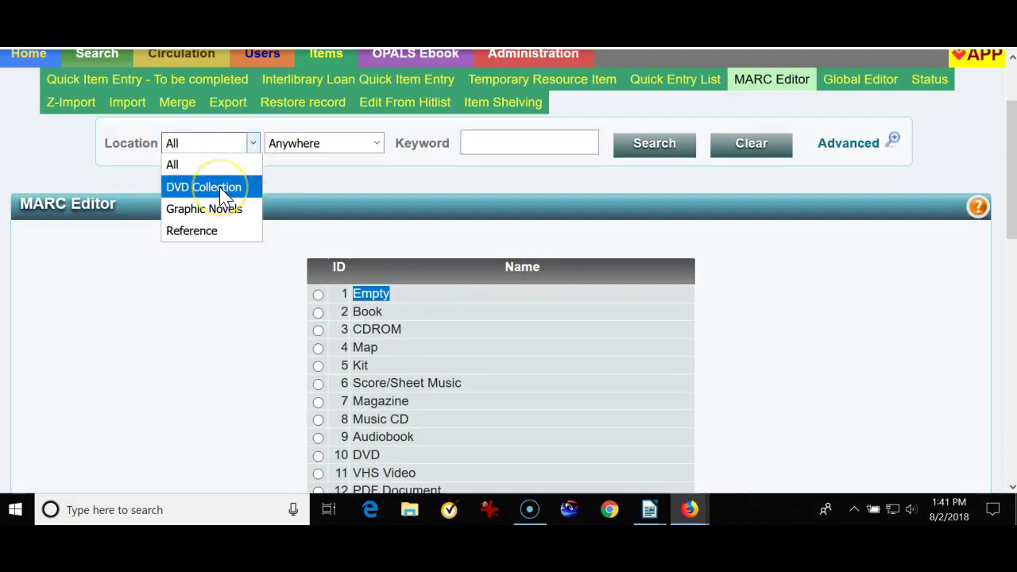
pyautogui.click(202, 297)
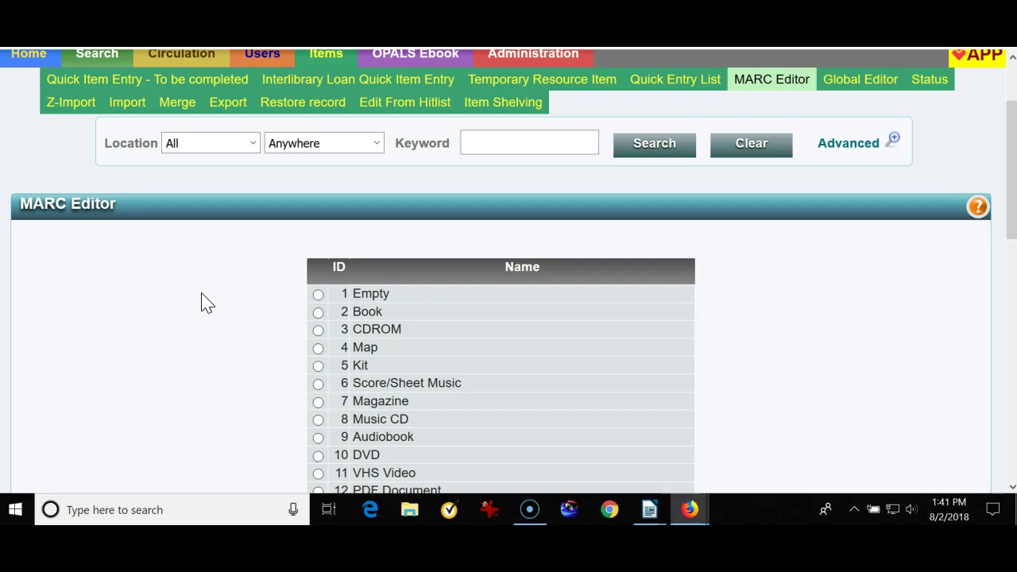
# Open the Empty template for editing and review its Leader through 245 bibliographic fields
pyautogui.click(318, 294)
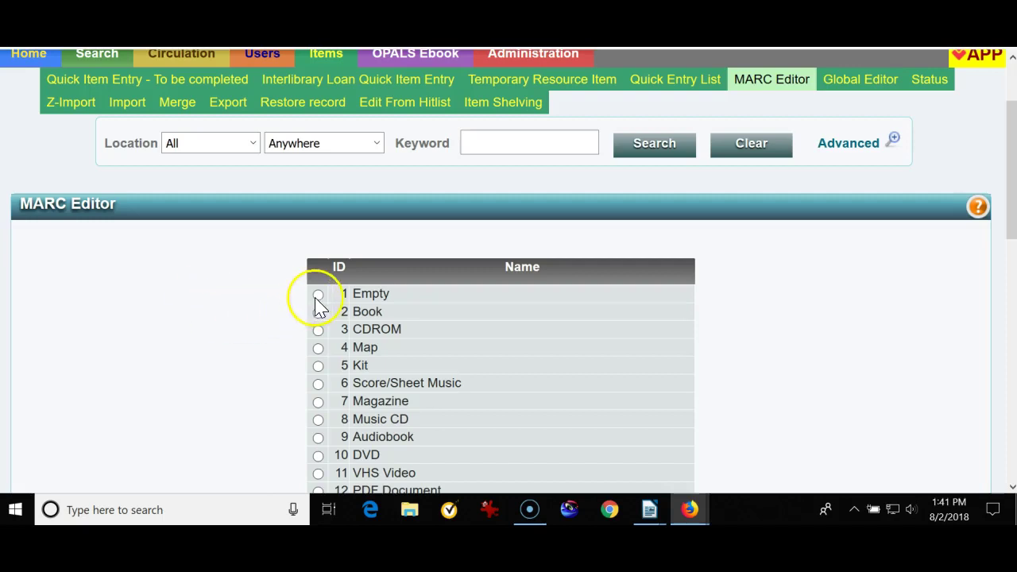
pyautogui.scroll(-3, 220, 306)
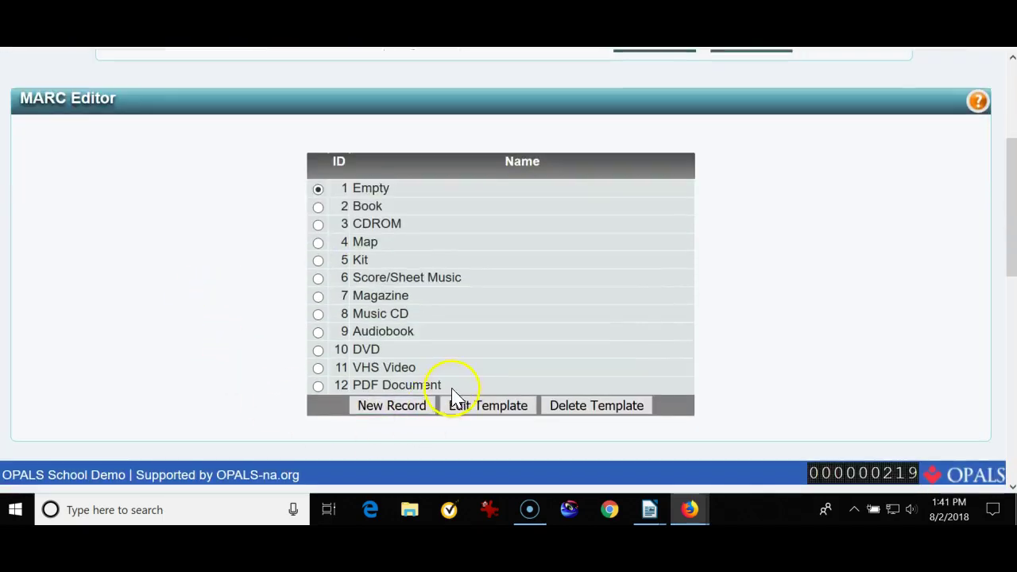
pyautogui.click(478, 409)
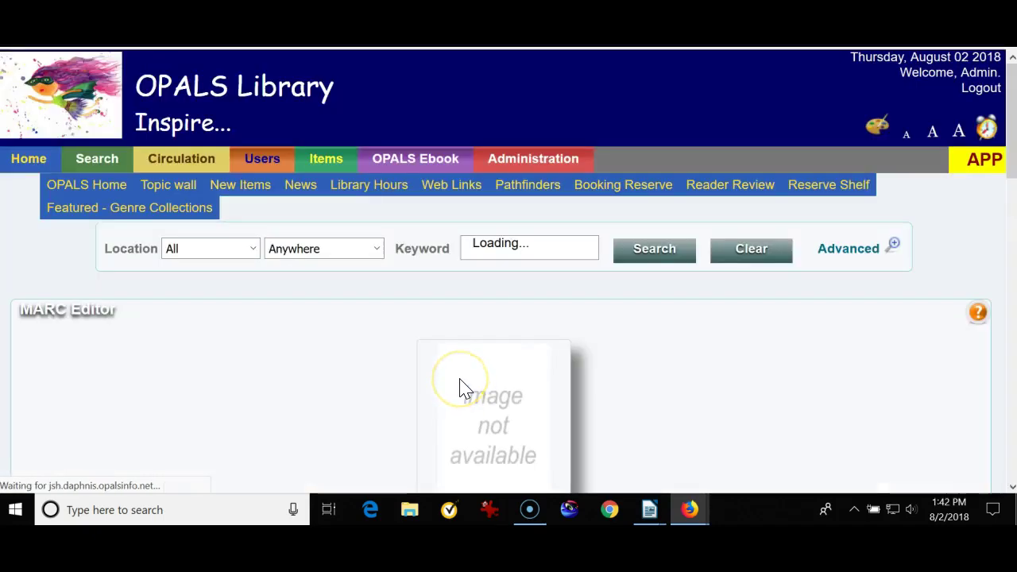
pyautogui.scroll(-2, 401, 354)
pyautogui.scroll(-5, 377, 345)
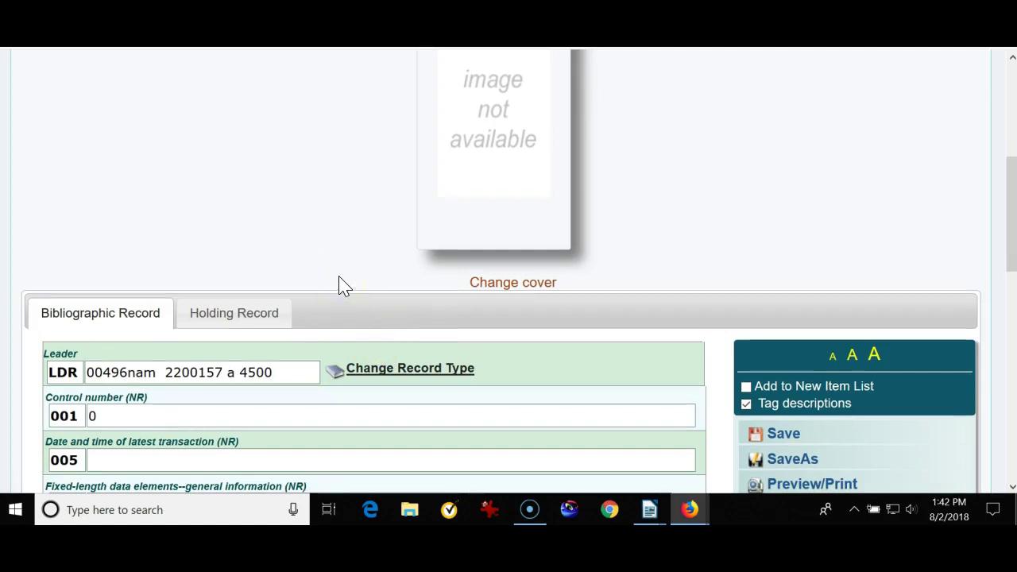
pyautogui.scroll(-2, 340, 284)
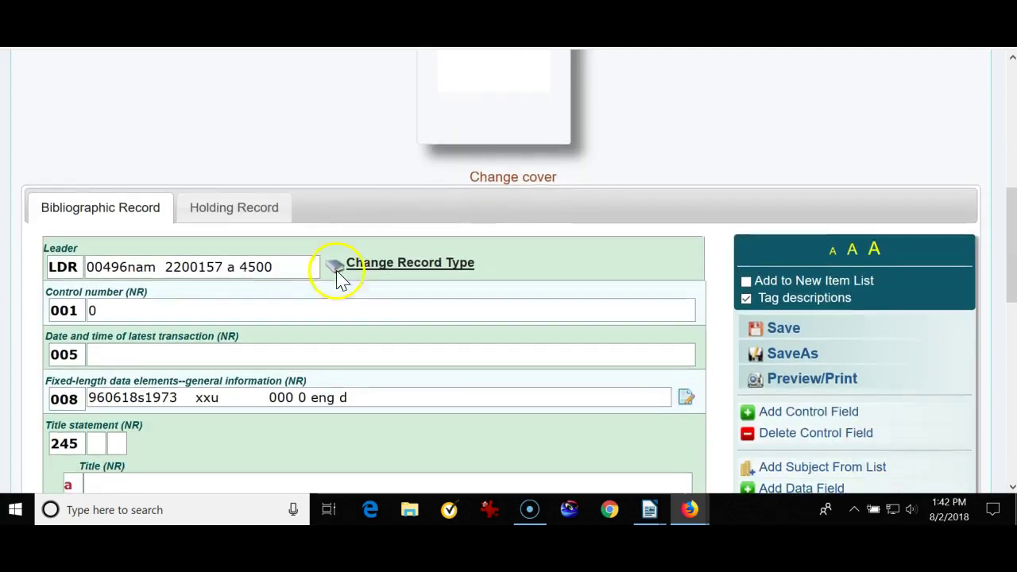
# On the Holding Record tab, delete the empty 852 subfield c Shelving location
pyautogui.click(232, 207)
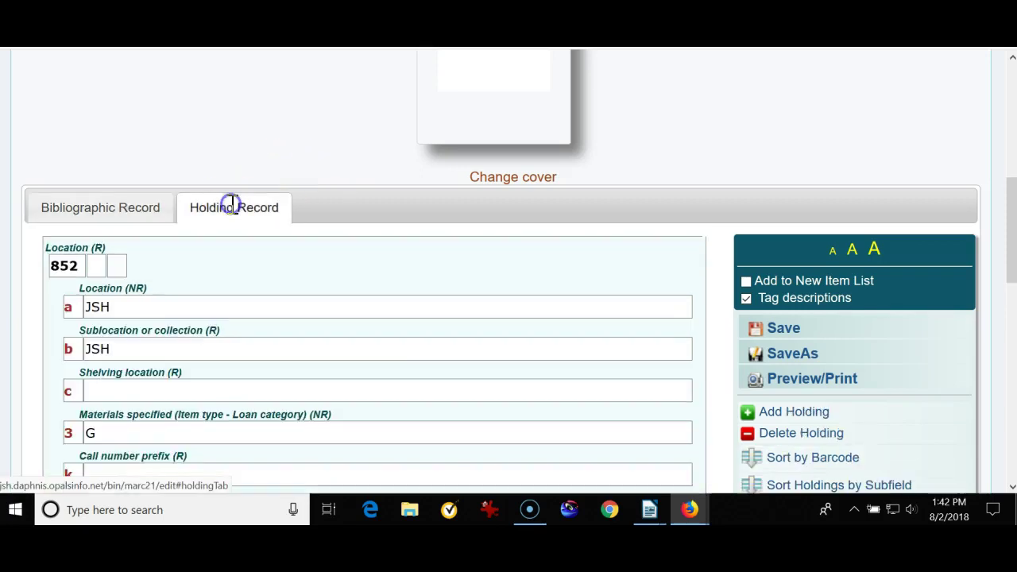
pyautogui.scroll(-2, 232, 204)
pyautogui.click(75, 287)
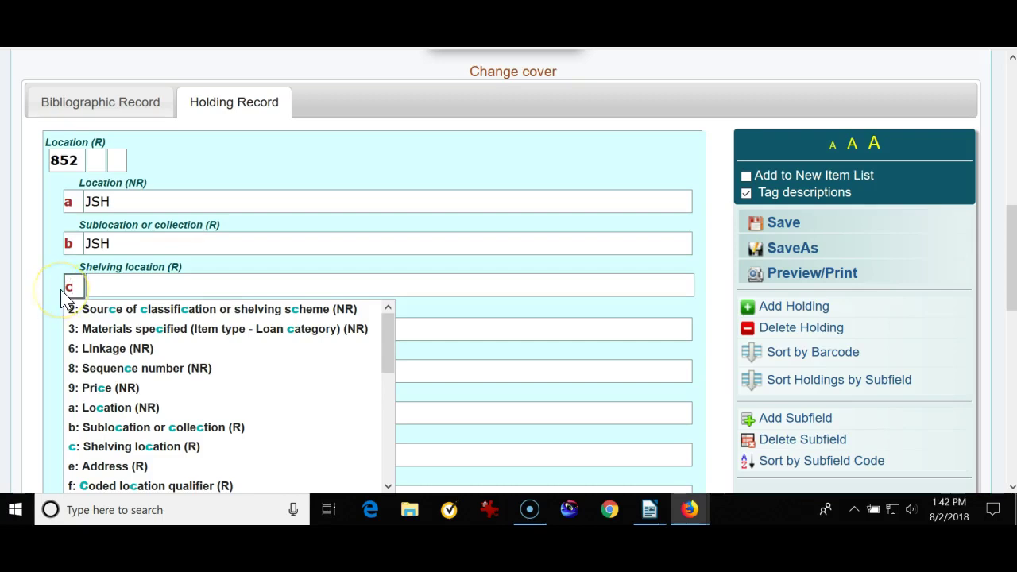
pyautogui.click(103, 288)
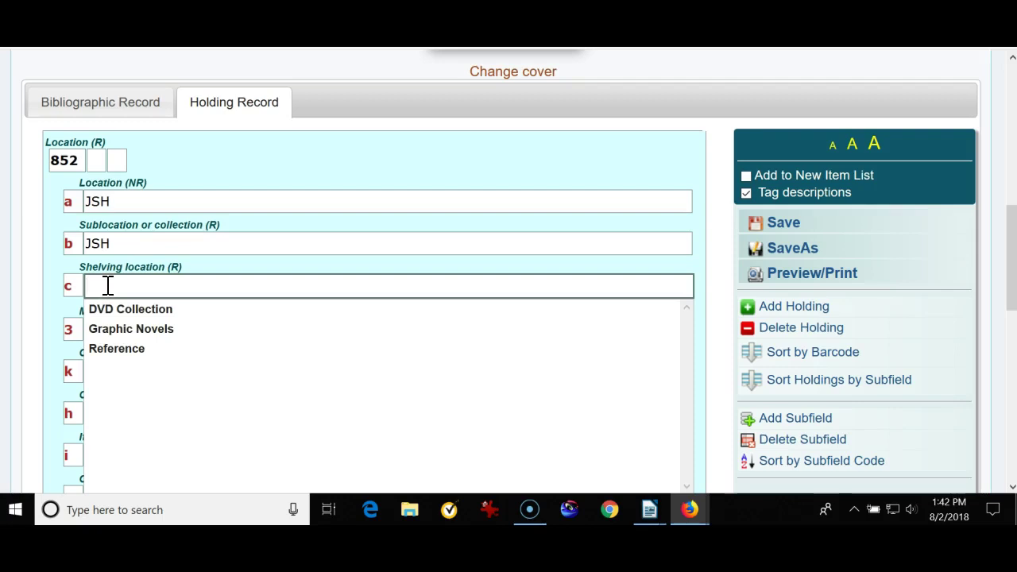
pyautogui.click(30, 272)
pyautogui.click(27, 273)
pyautogui.click(72, 286)
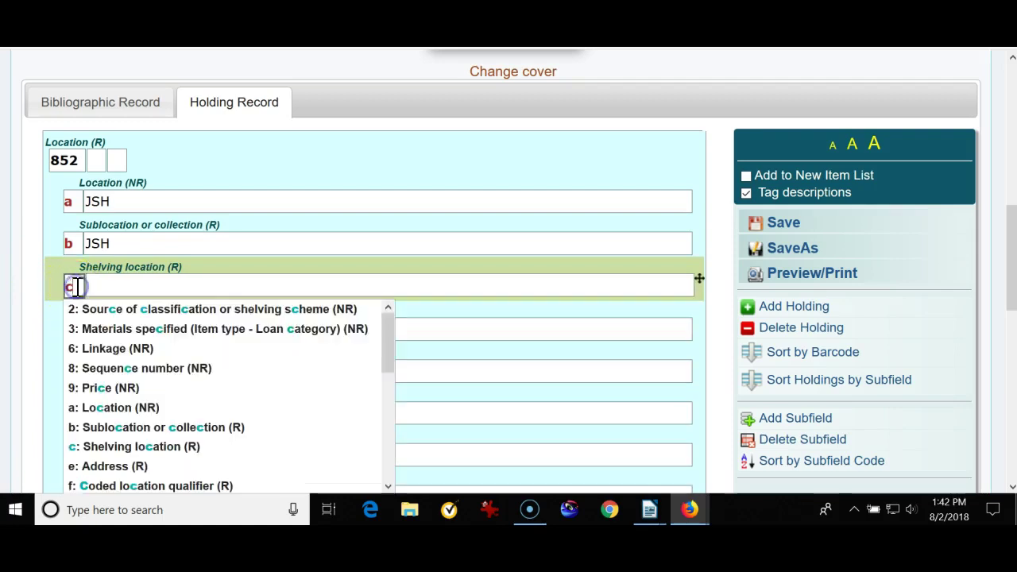
pyautogui.click(798, 440)
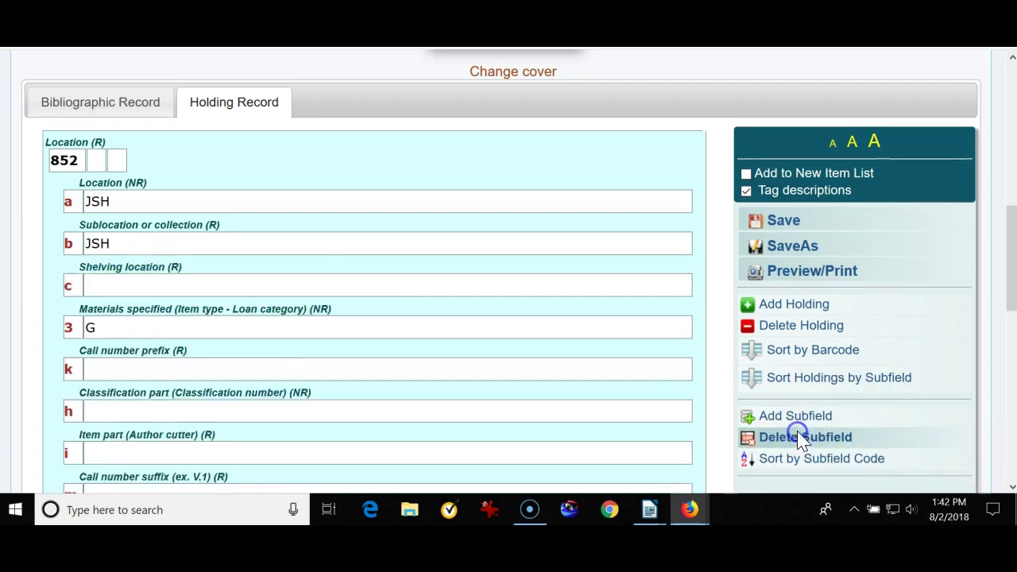
pyautogui.click(136, 288)
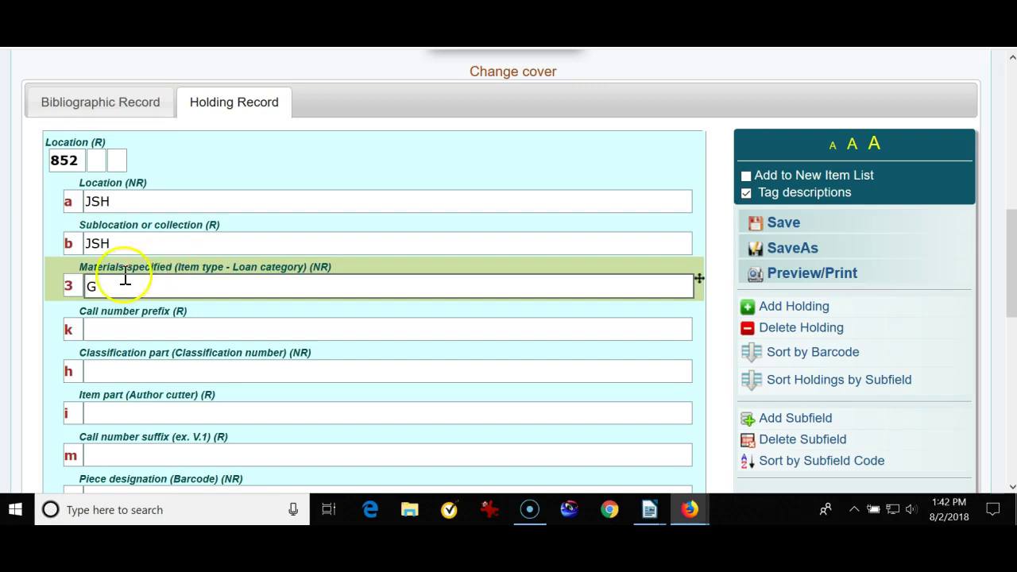
# Insert a new empty 852 subfield c Shelving location directly after subfield b Sublocation
pyautogui.click(117, 244)
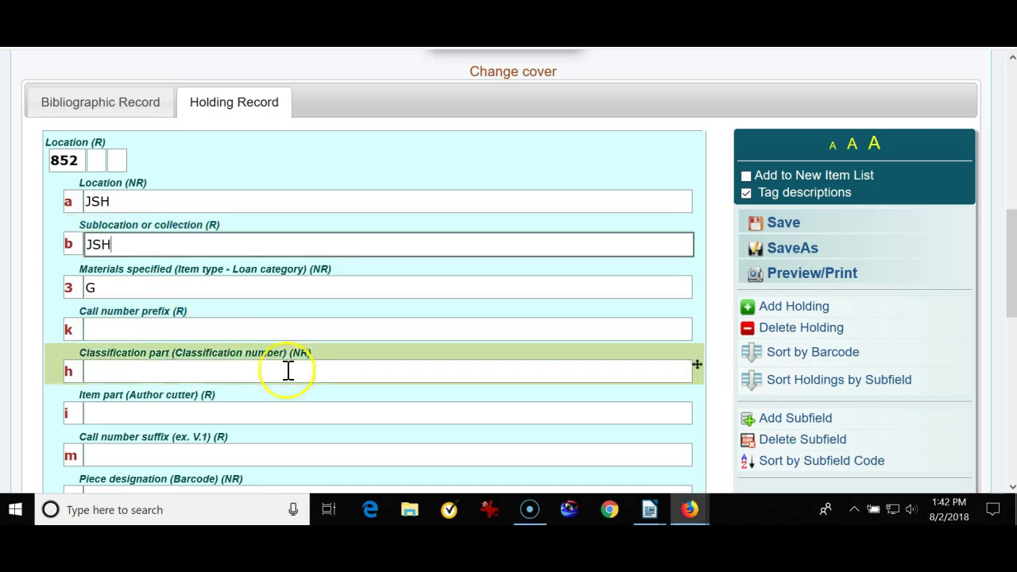
pyautogui.click(786, 421)
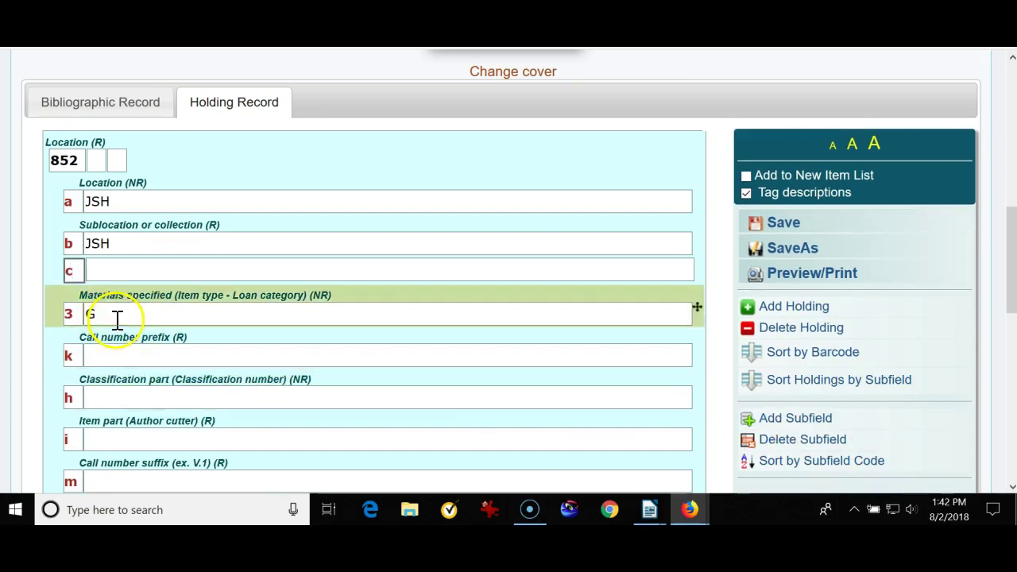
pyautogui.click(107, 272)
pyautogui.click(154, 289)
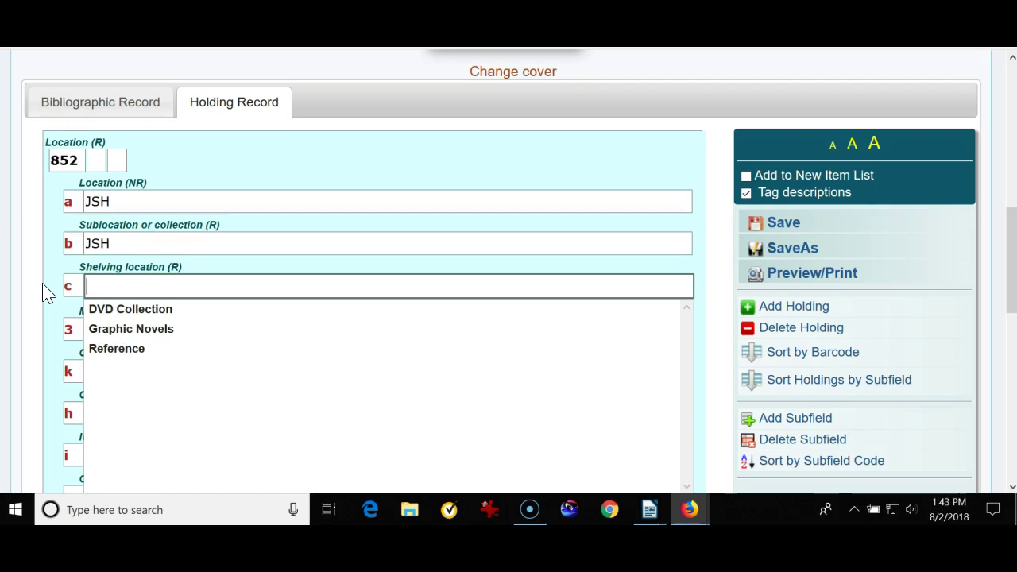
pyautogui.click(81, 285)
# Save the template with order 1 and the name 'Empty'
pyautogui.click(54, 305)
pyautogui.click(784, 224)
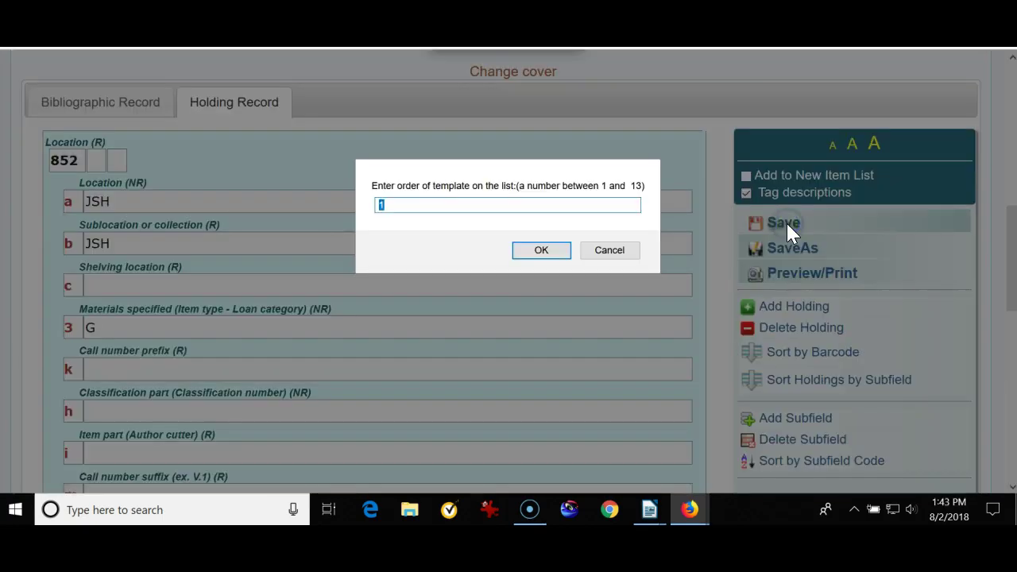
pyautogui.click(550, 252)
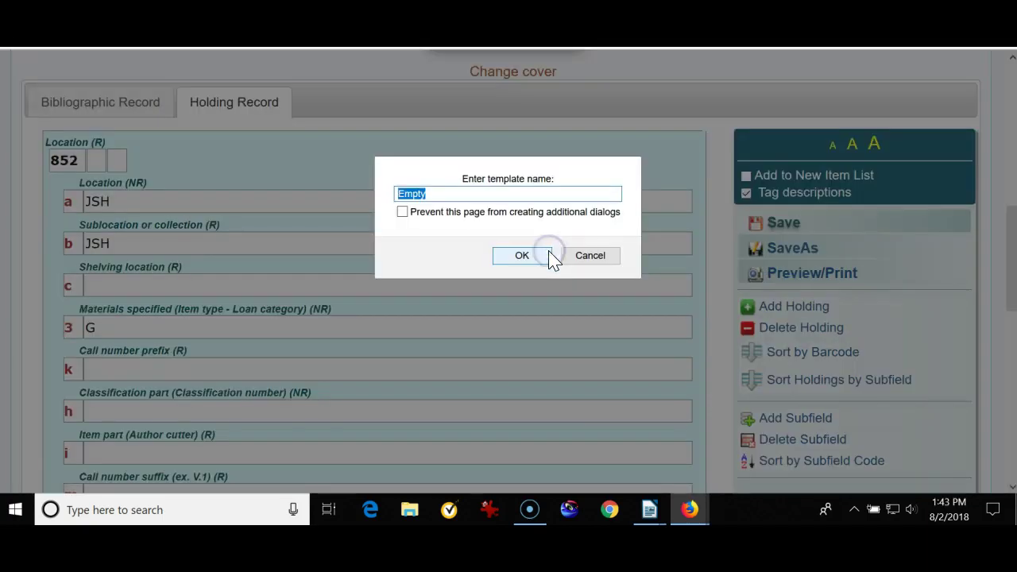
pyautogui.click(524, 255)
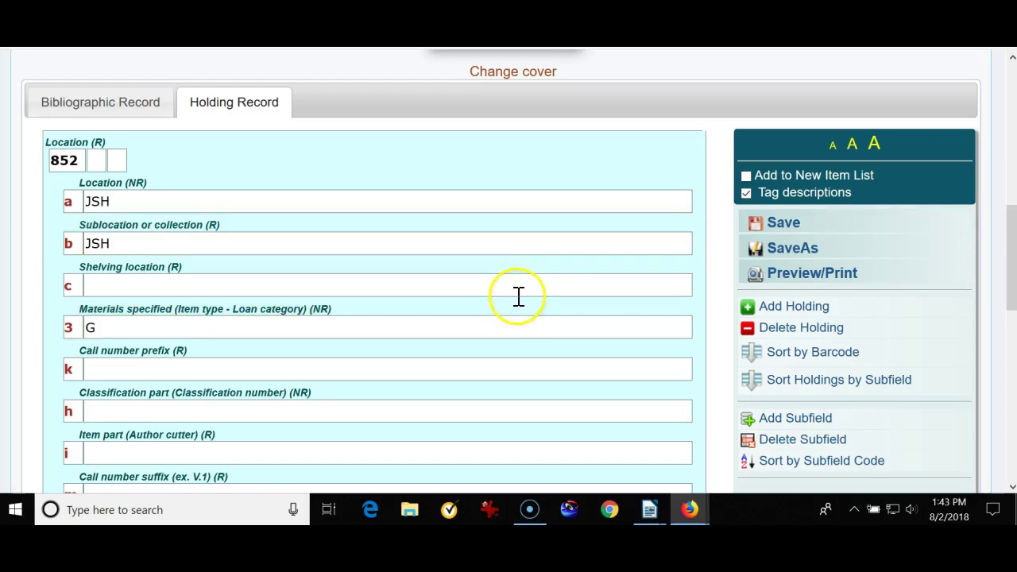
pyautogui.scroll(5, 518, 296)
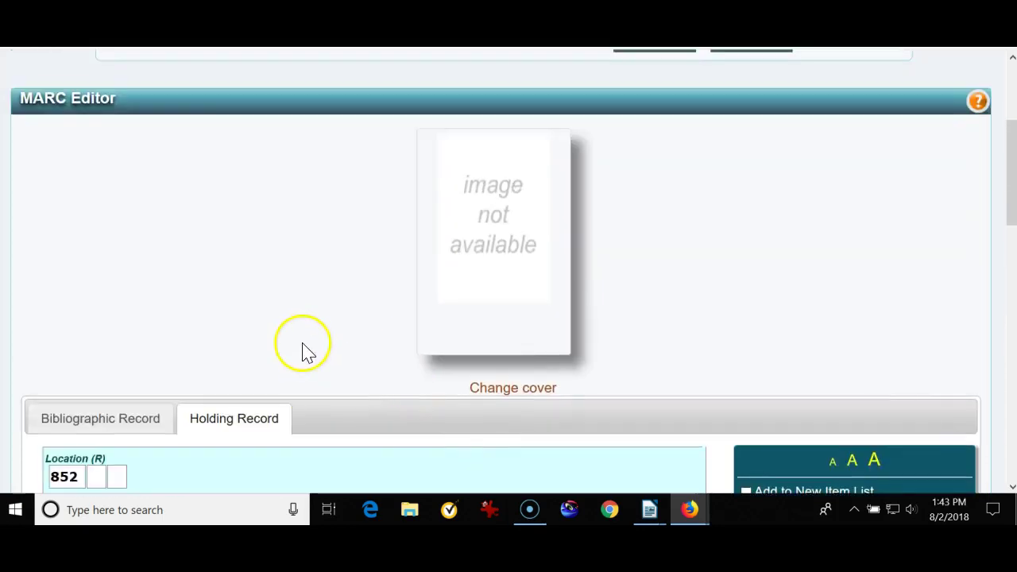
pyautogui.scroll(3, 305, 349)
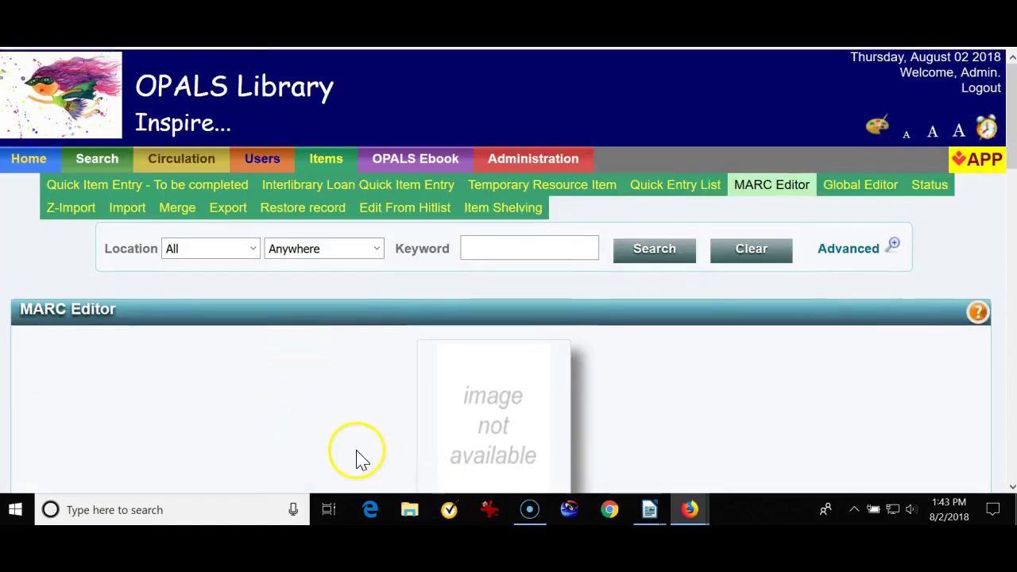
# Return to the MARC Editor page and open the Book template for editing
pyautogui.moveTo(337, 156)
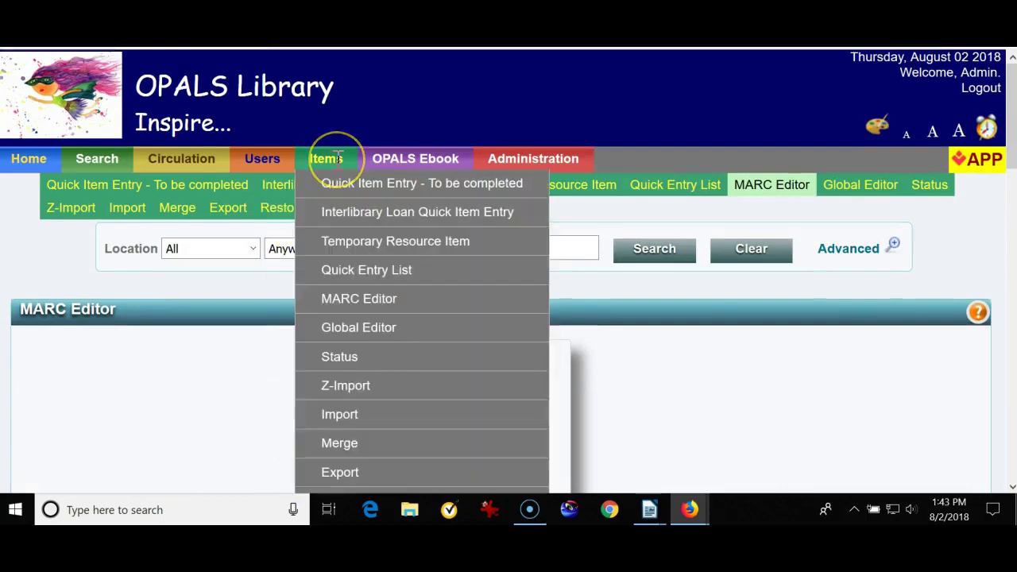
pyautogui.click(358, 300)
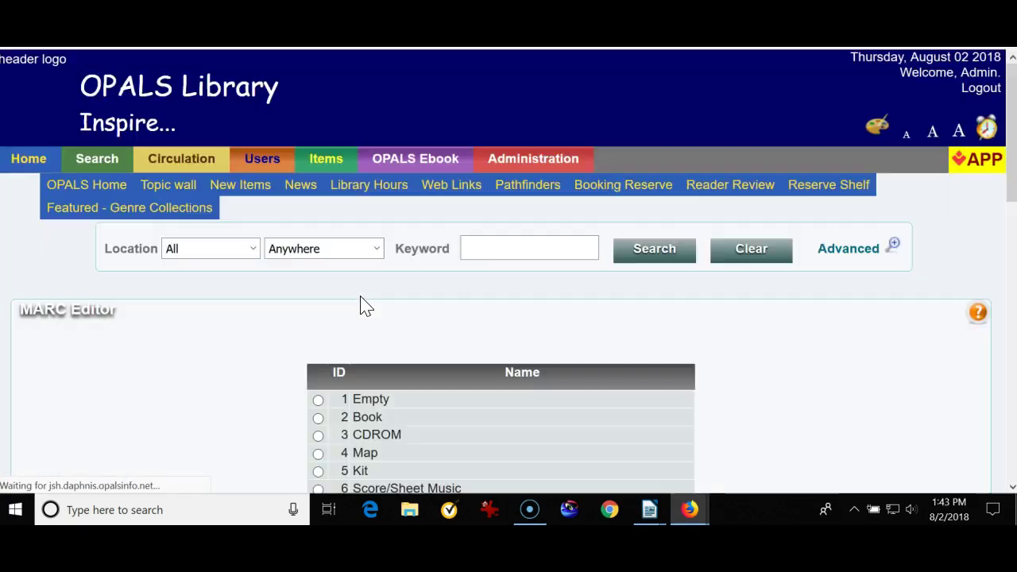
pyautogui.scroll(-1, 246, 282)
pyautogui.scroll(-2, 246, 282)
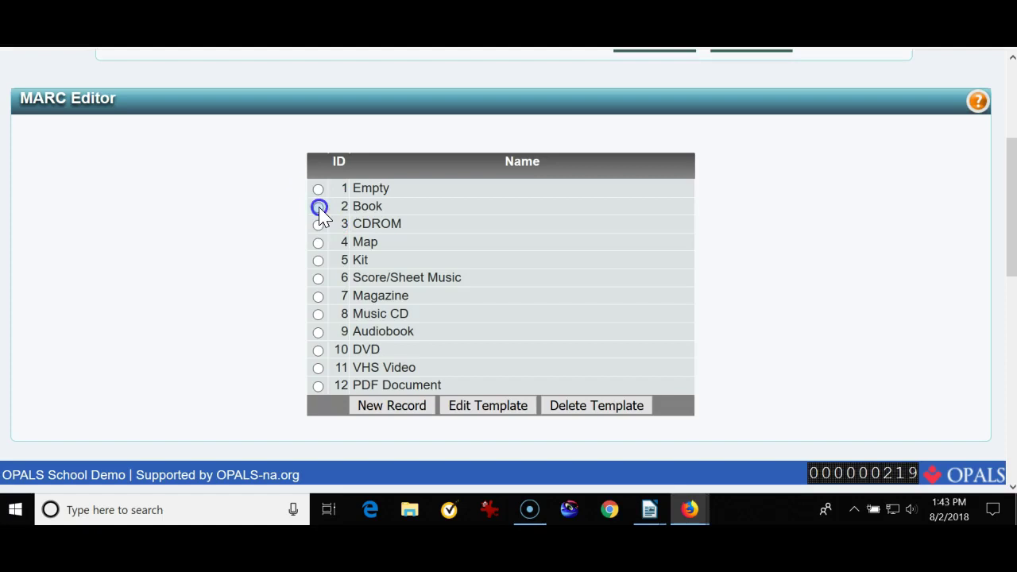
pyautogui.click(318, 206)
pyautogui.click(227, 227)
pyautogui.click(481, 409)
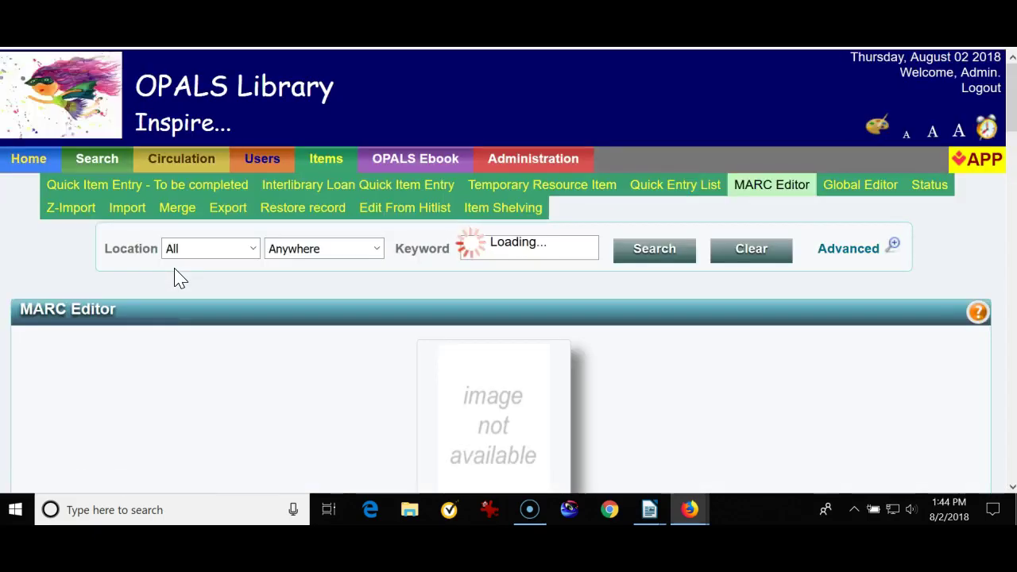
# Scroll through the Book template's 020 to 650 fields and focus the 300 subfield c
pyautogui.click(188, 289)
pyautogui.scroll(-4, 191, 296)
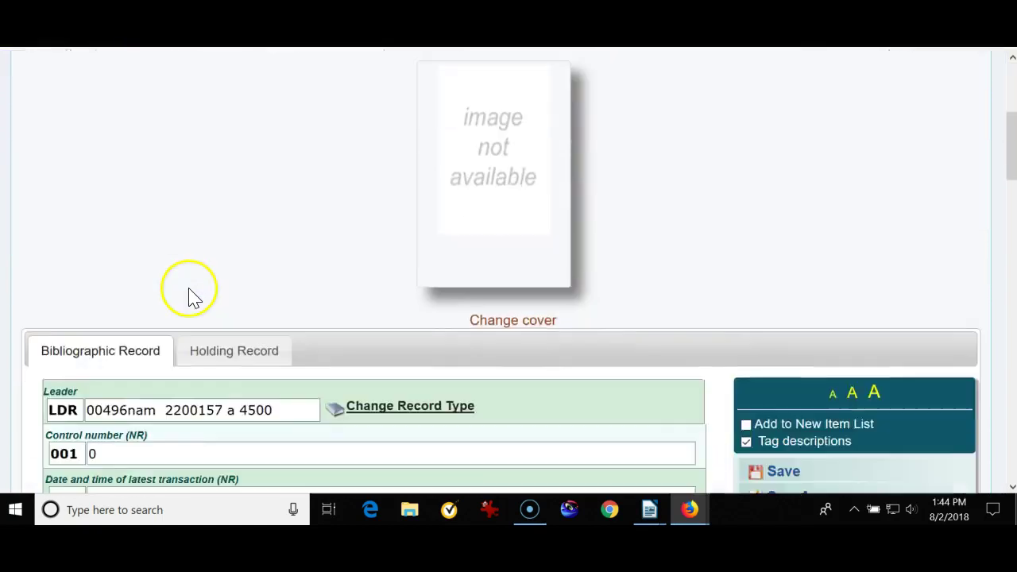
pyautogui.scroll(-6, 191, 291)
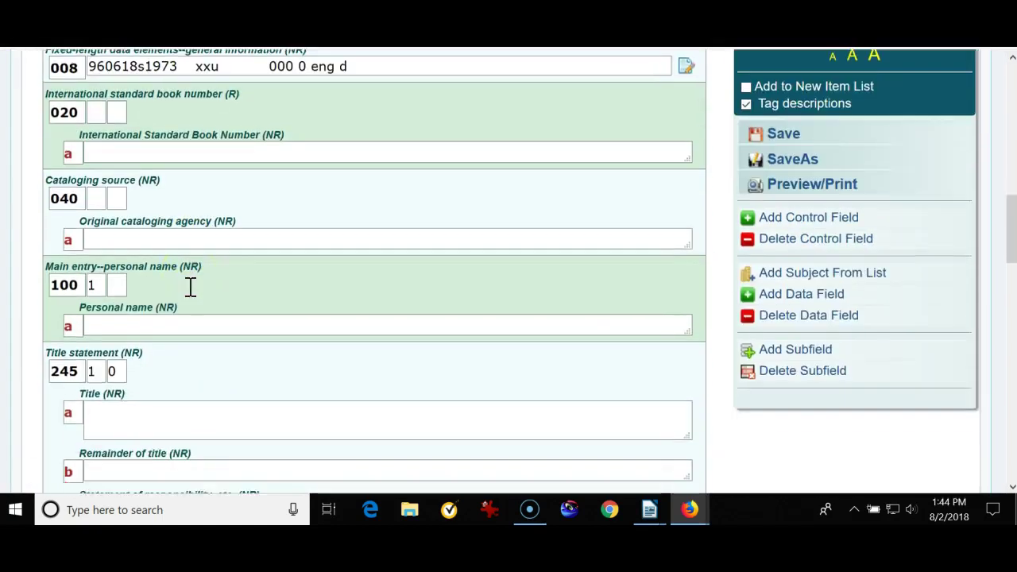
pyautogui.scroll(-5, 191, 287)
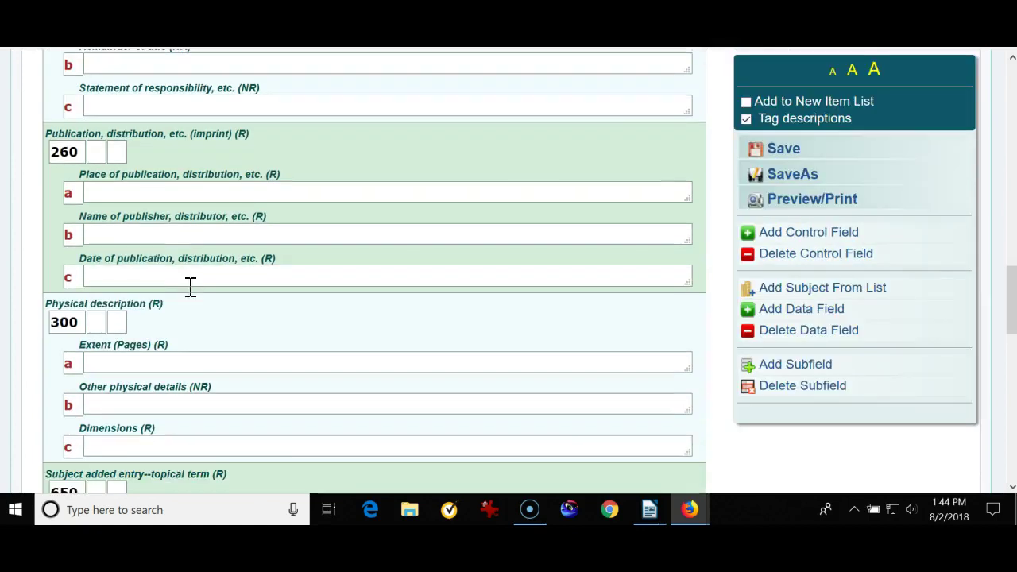
pyautogui.scroll(-2, 190, 288)
pyautogui.scroll(7, 191, 289)
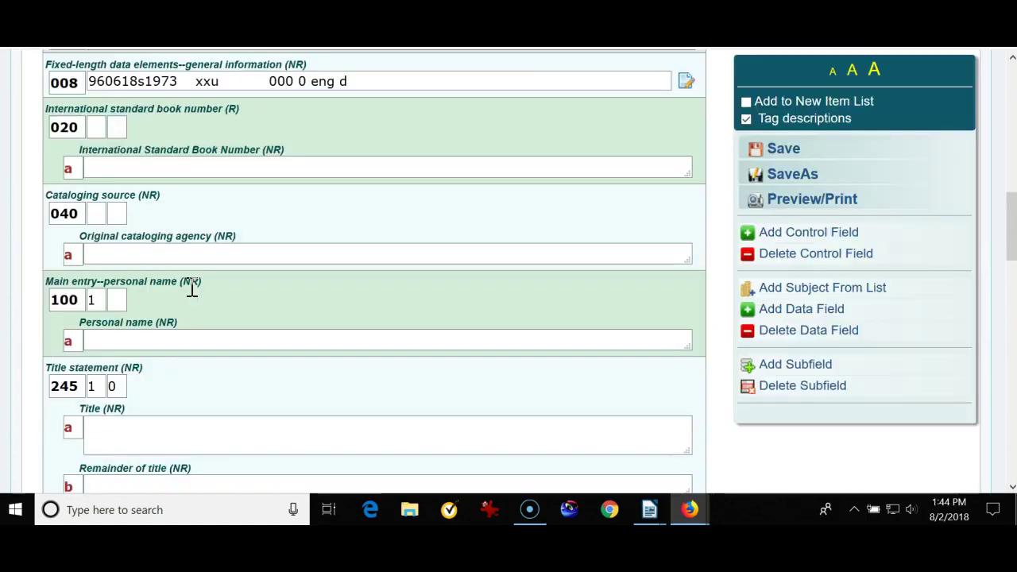
pyautogui.scroll(-7, 191, 289)
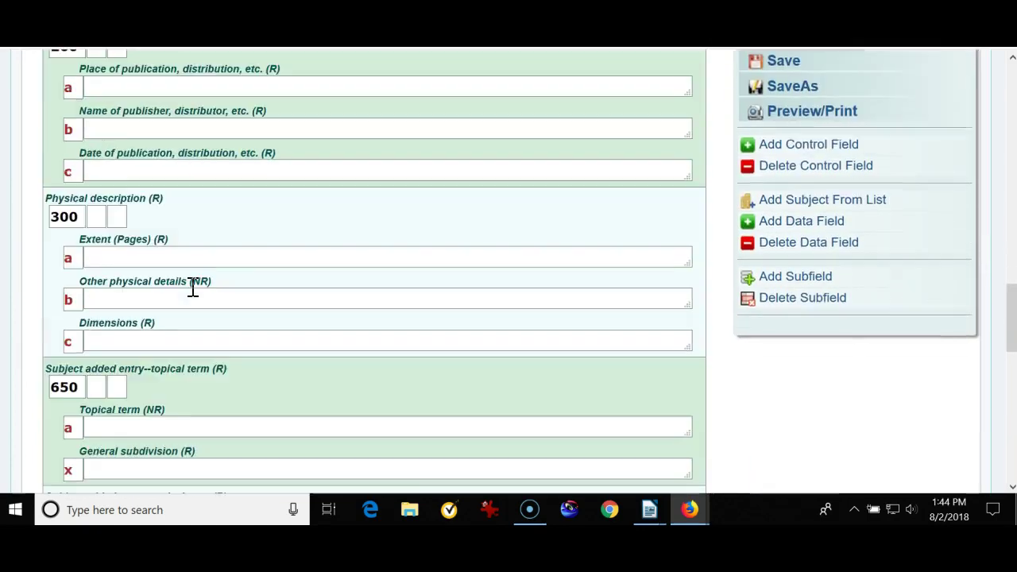
pyautogui.scroll(-1, 193, 287)
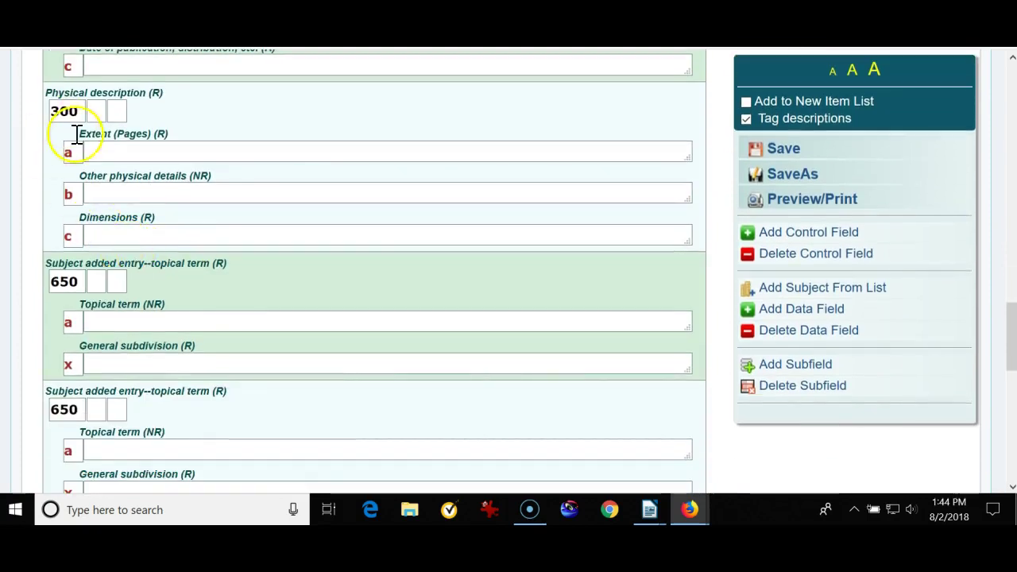
pyautogui.click(80, 236)
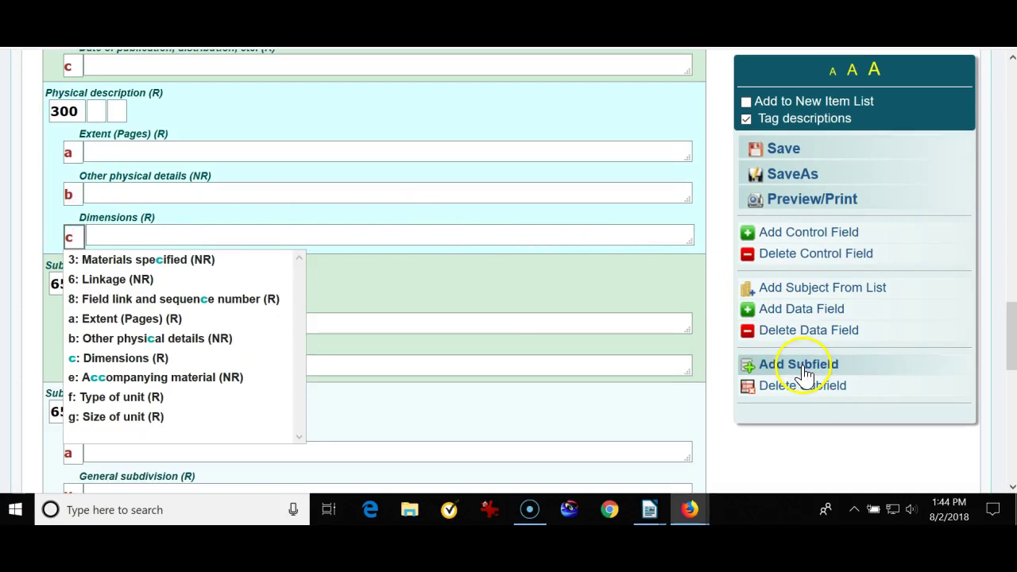
# Add a 490 field after 300 with empty subfields a (Series statement) and v (volume number)
pyautogui.click(775, 310)
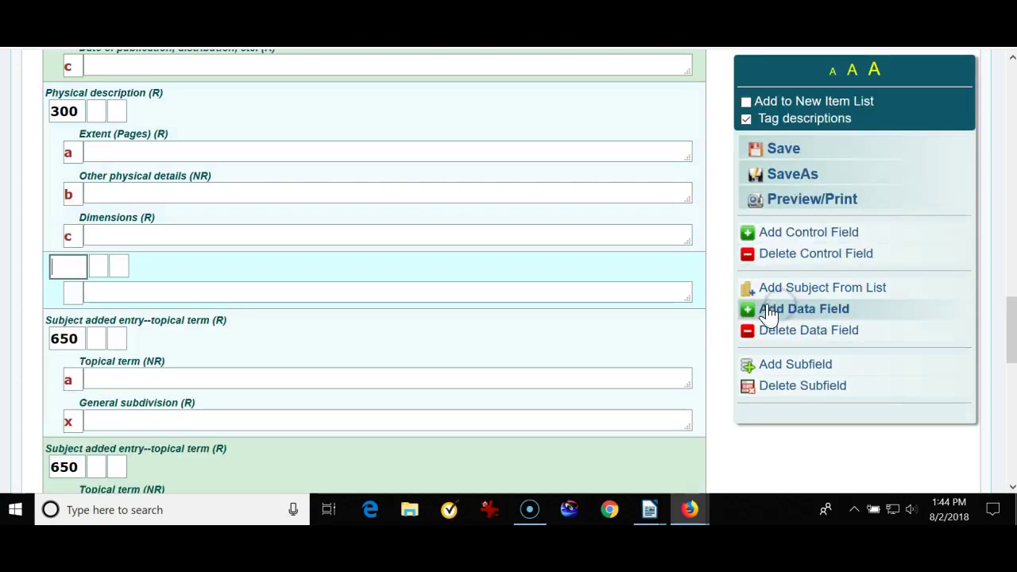
pyautogui.write('490')
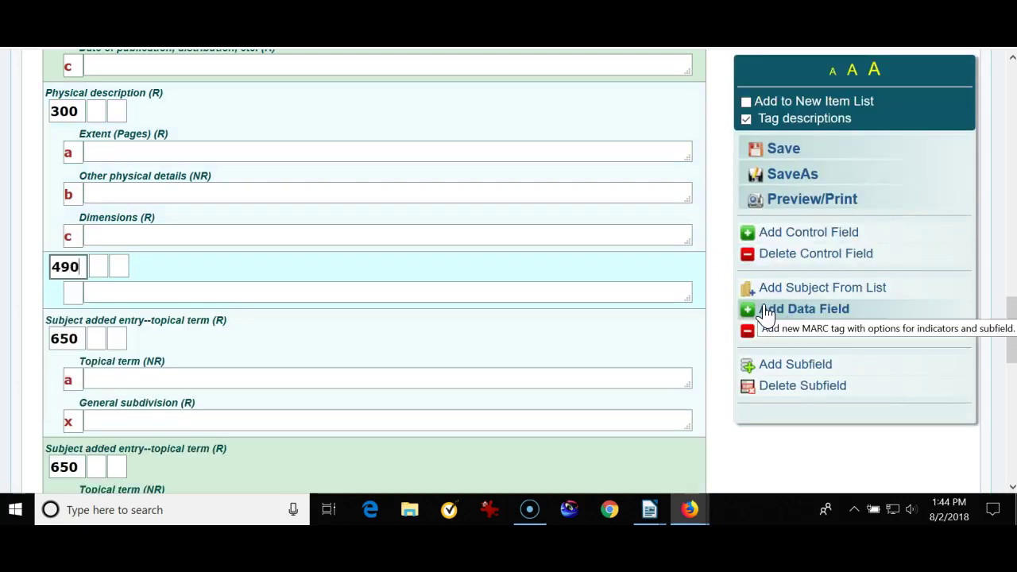
pyautogui.click(75, 292)
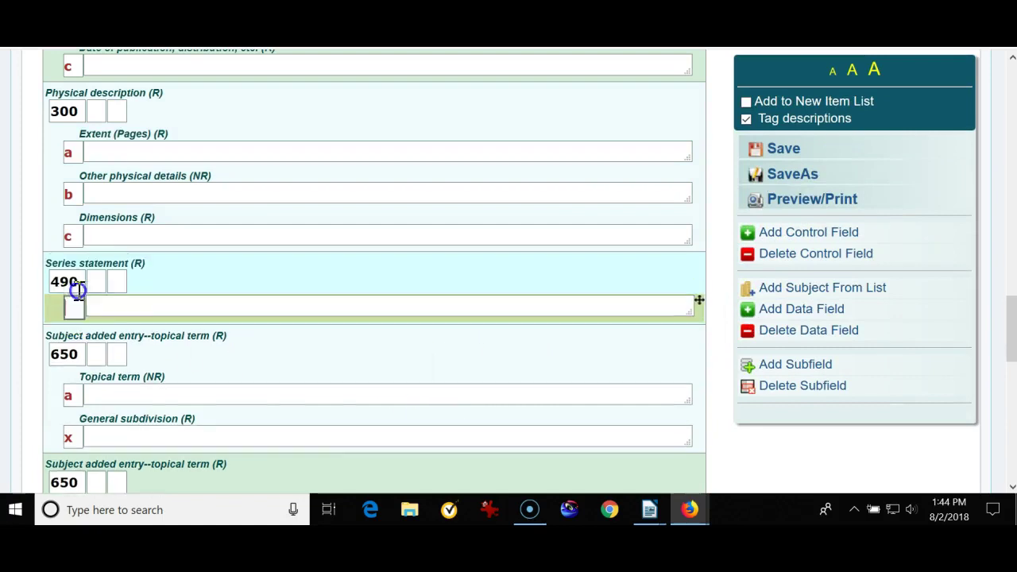
pyautogui.write('a')
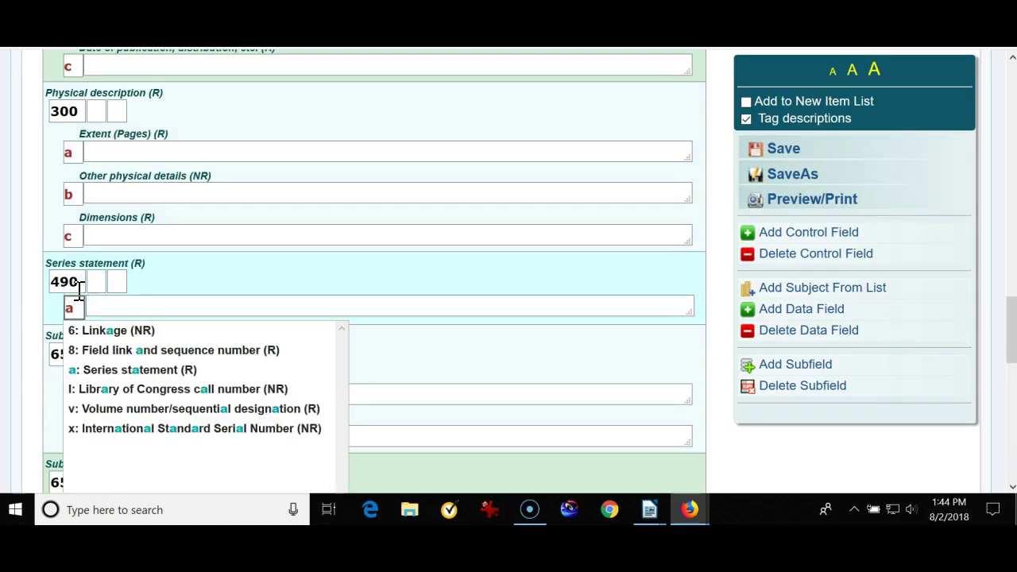
pyautogui.click(96, 369)
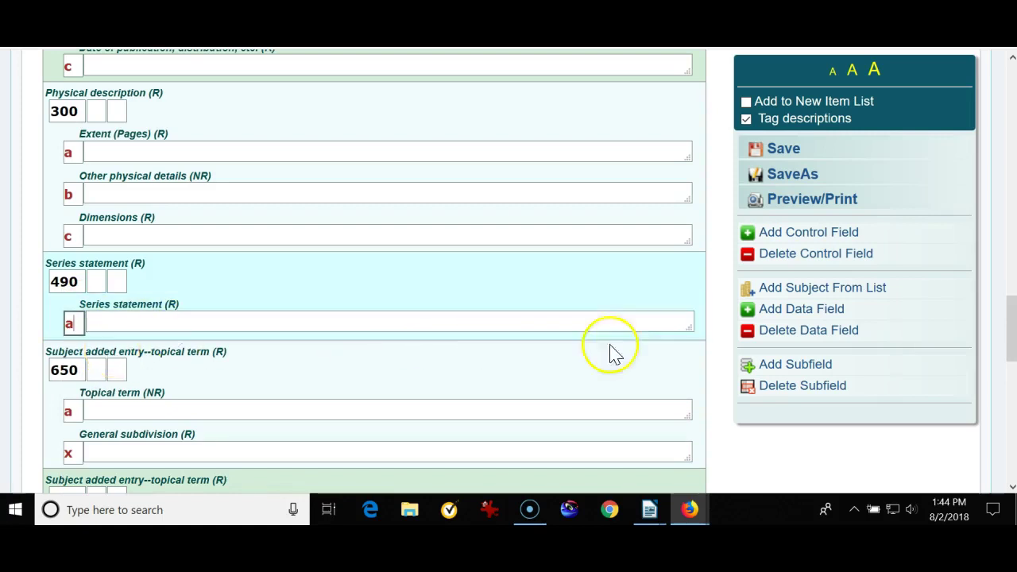
pyautogui.click(786, 367)
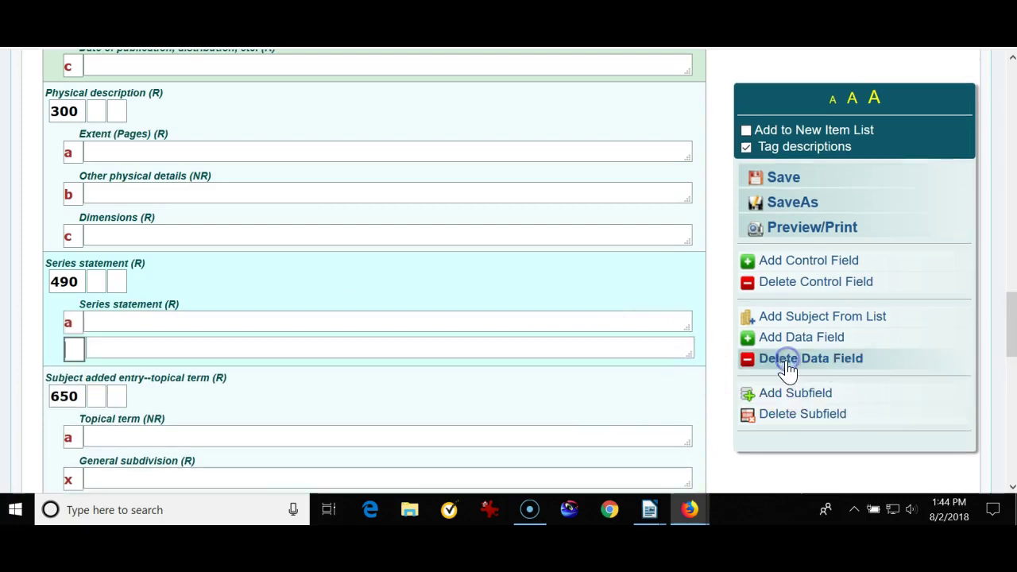
pyautogui.write('v')
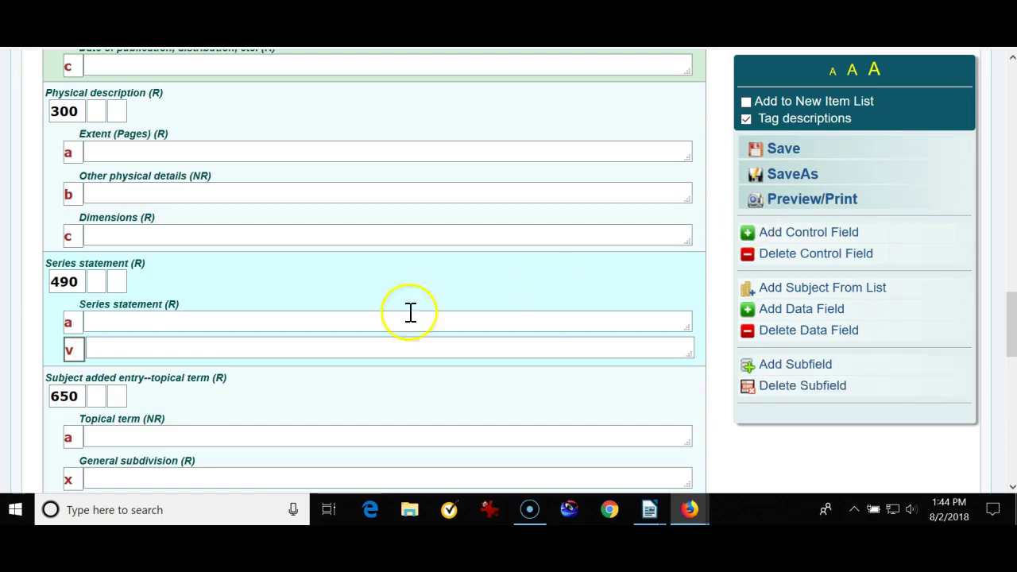
pyautogui.click(100, 349)
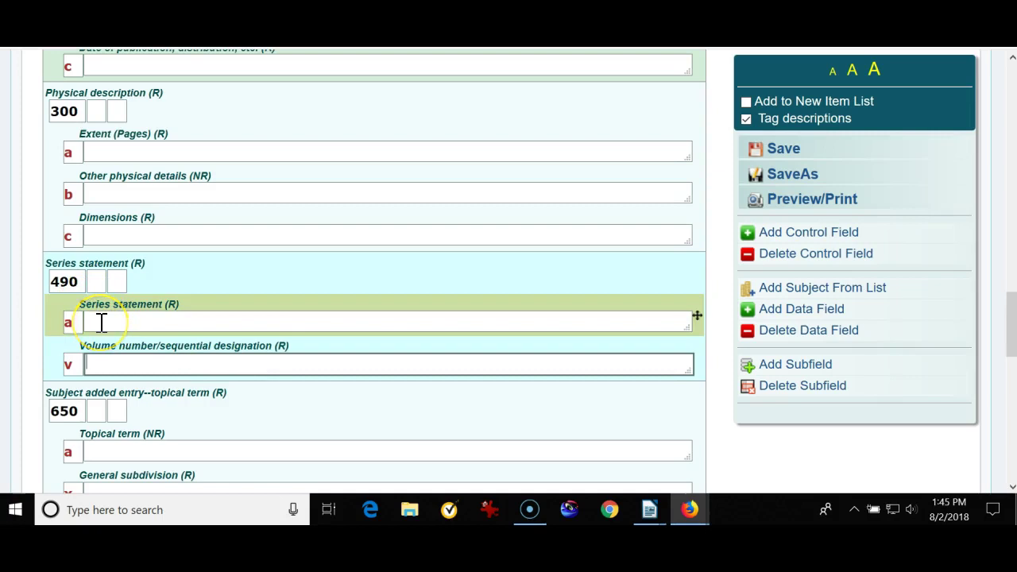
pyautogui.scroll(-1, 28, 322)
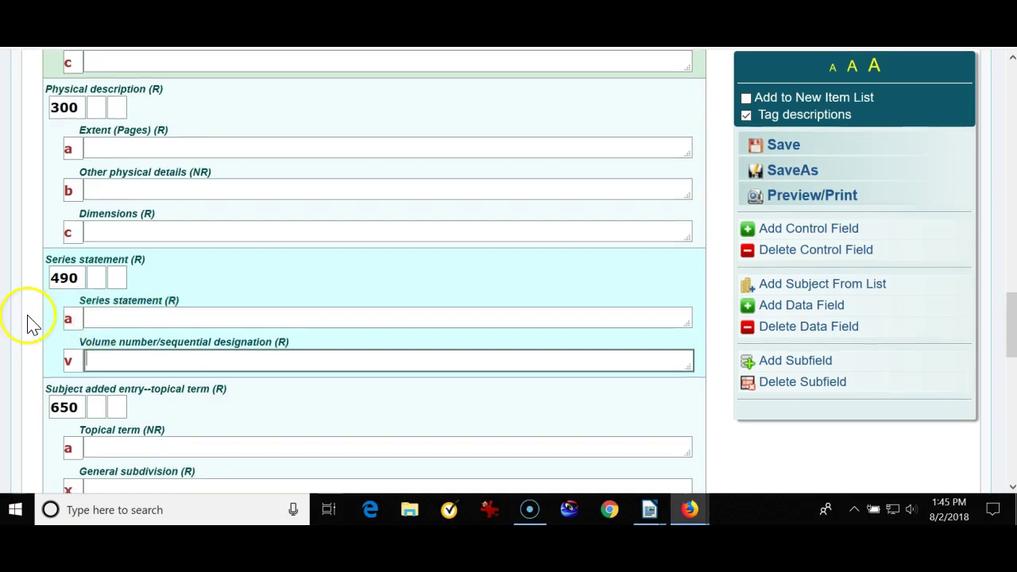
pyautogui.scroll(-2, 28, 322)
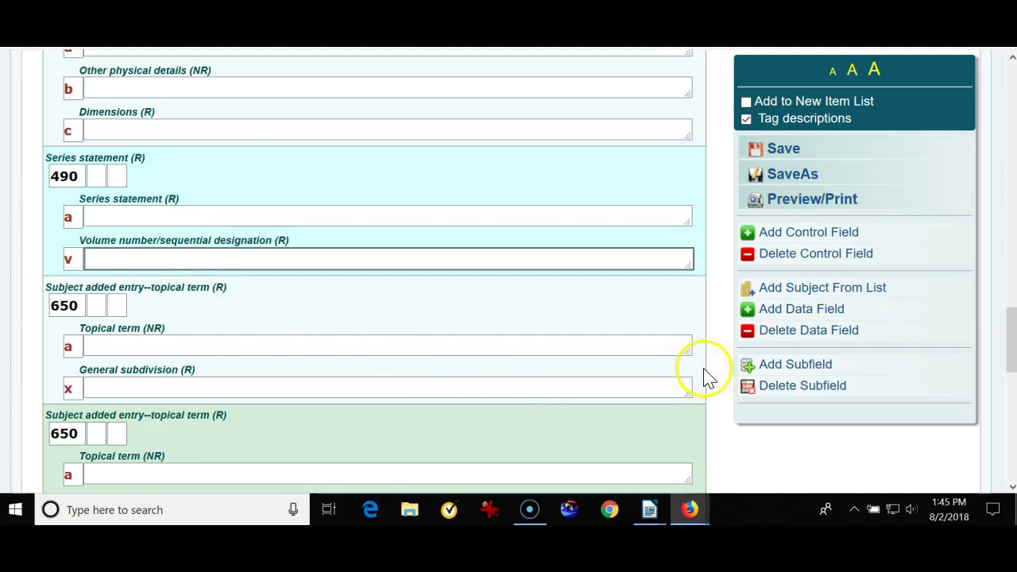
# Insert a 505 field with subfield a Formatted contents note below the 490 field
pyautogui.click(782, 309)
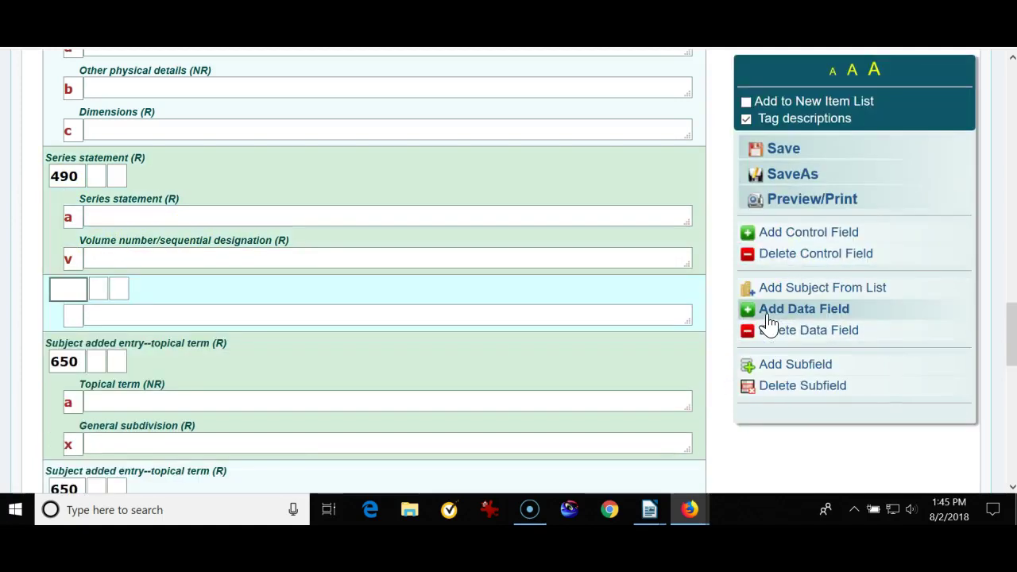
pyautogui.write('505')
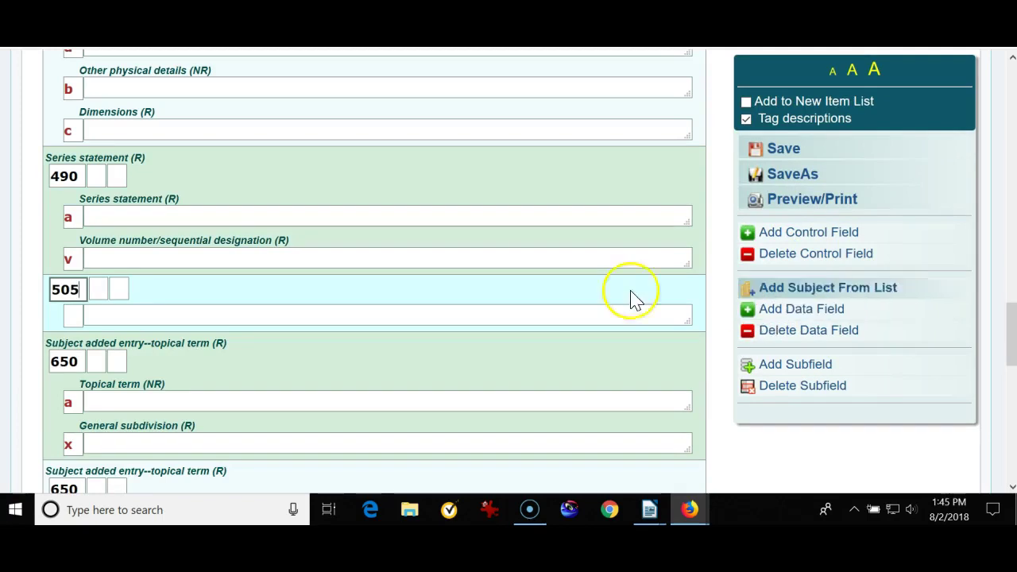
pyautogui.click(91, 310)
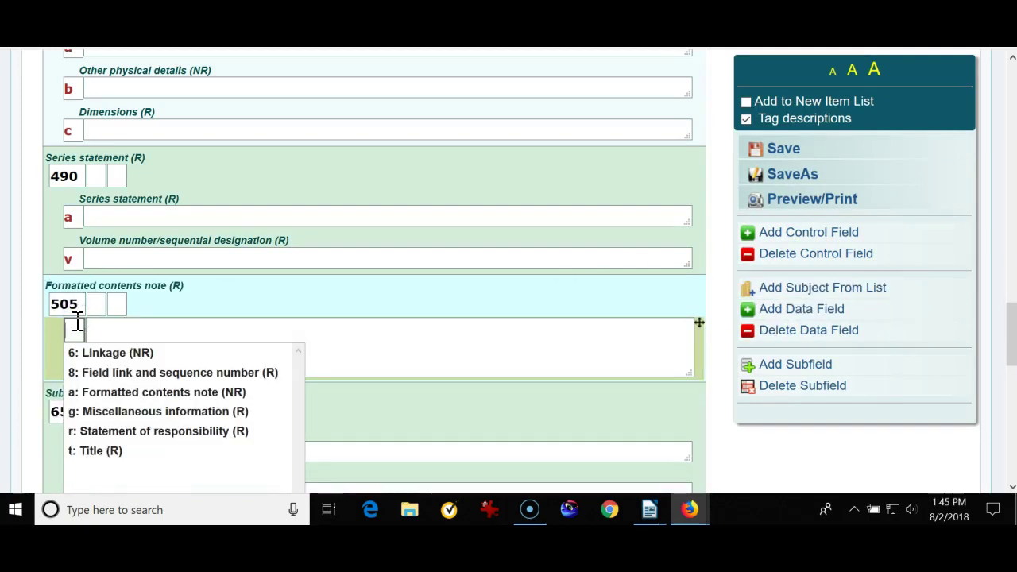
pyautogui.click(118, 331)
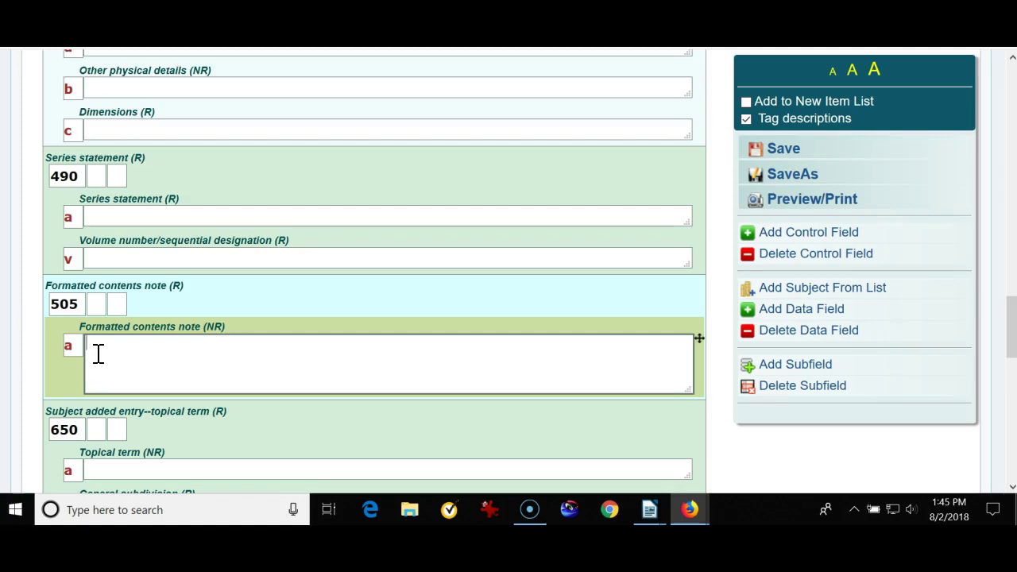
# Add a 520 field with subfield a Summary note between 505 and 650
pyautogui.click(765, 312)
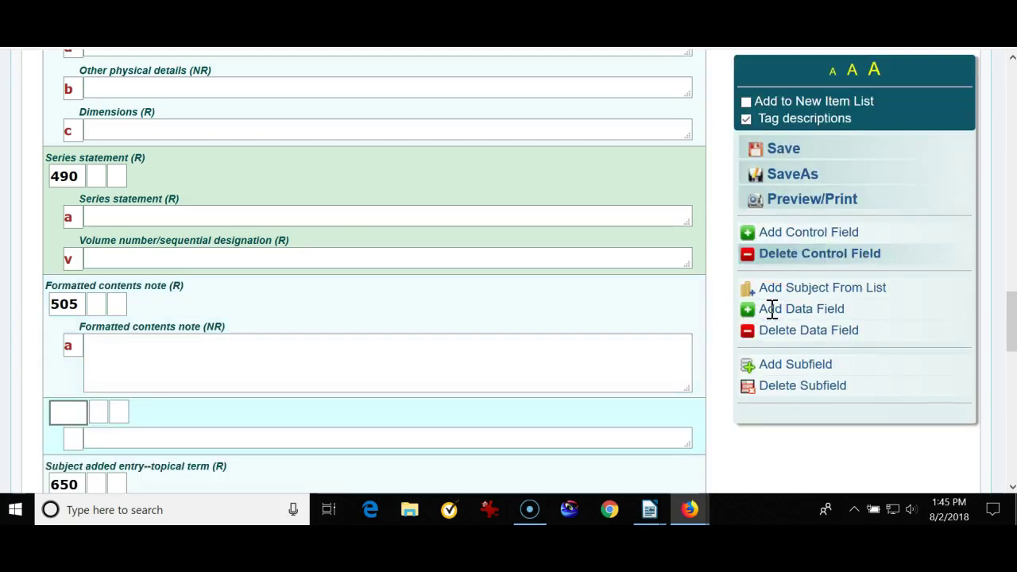
pyautogui.write('520')
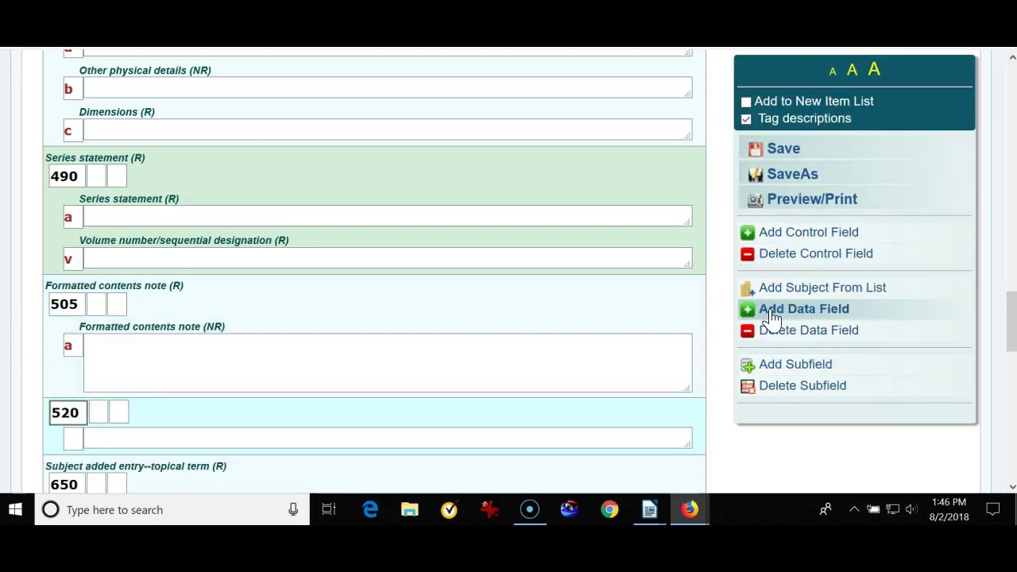
pyautogui.click(72, 438)
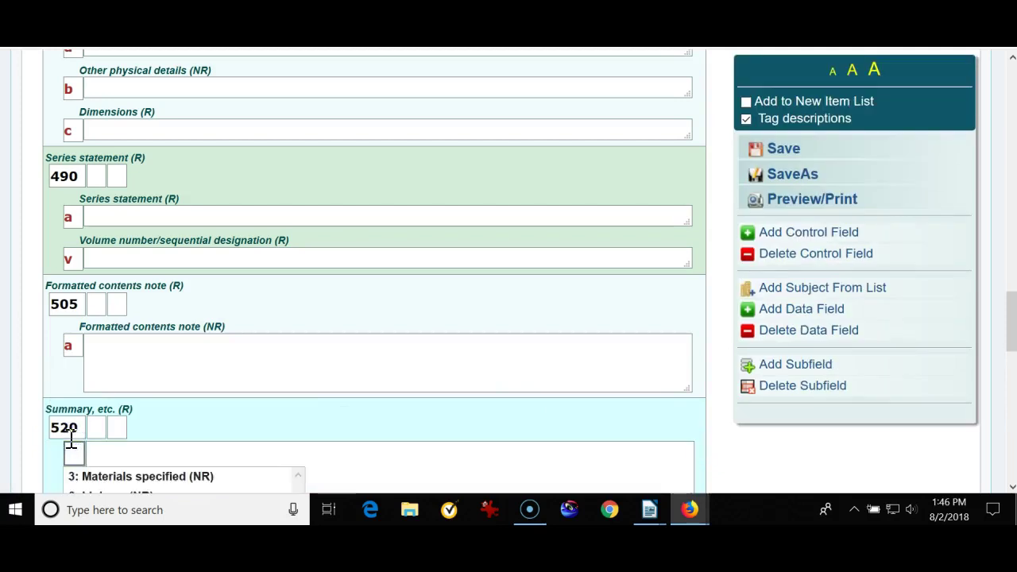
pyautogui.write('a')
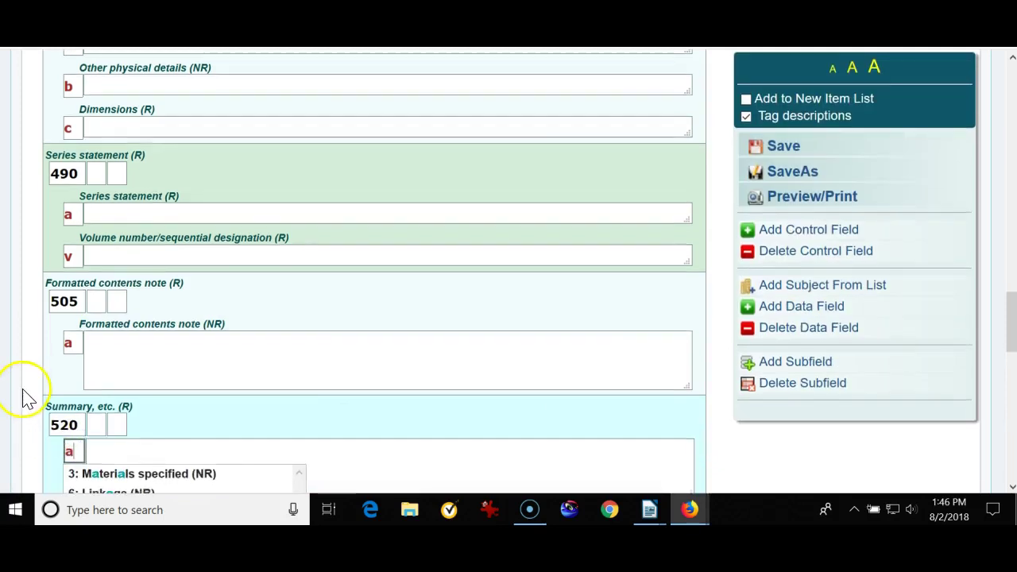
pyautogui.scroll(-2, 22, 395)
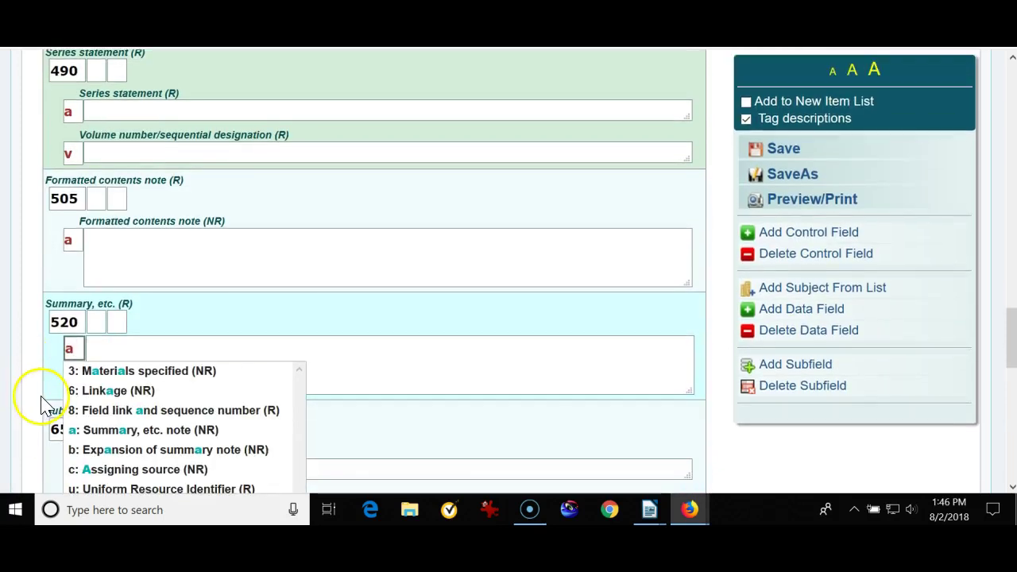
pyautogui.press('Tab')
pyautogui.click(127, 362)
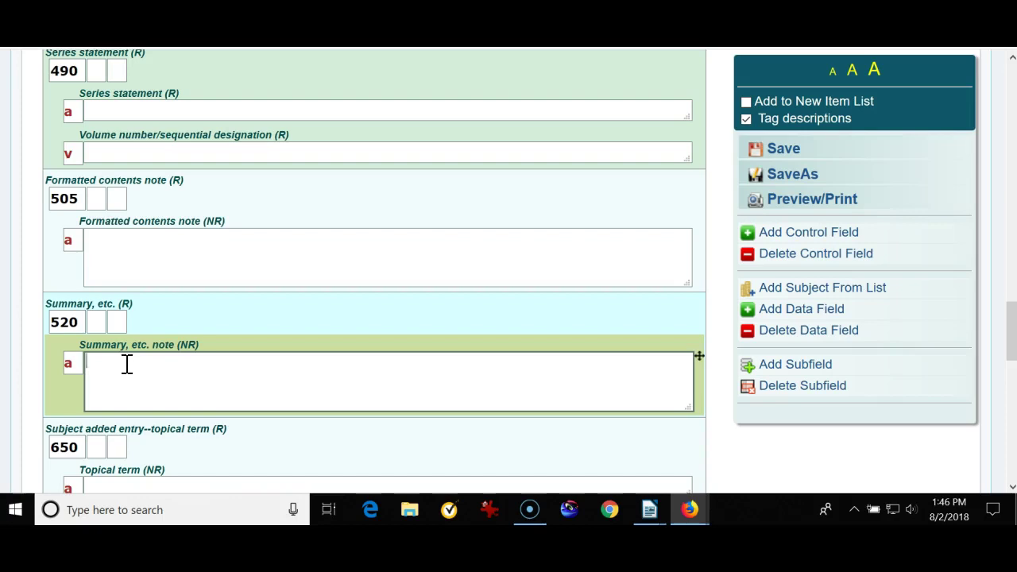
pyautogui.click(128, 363)
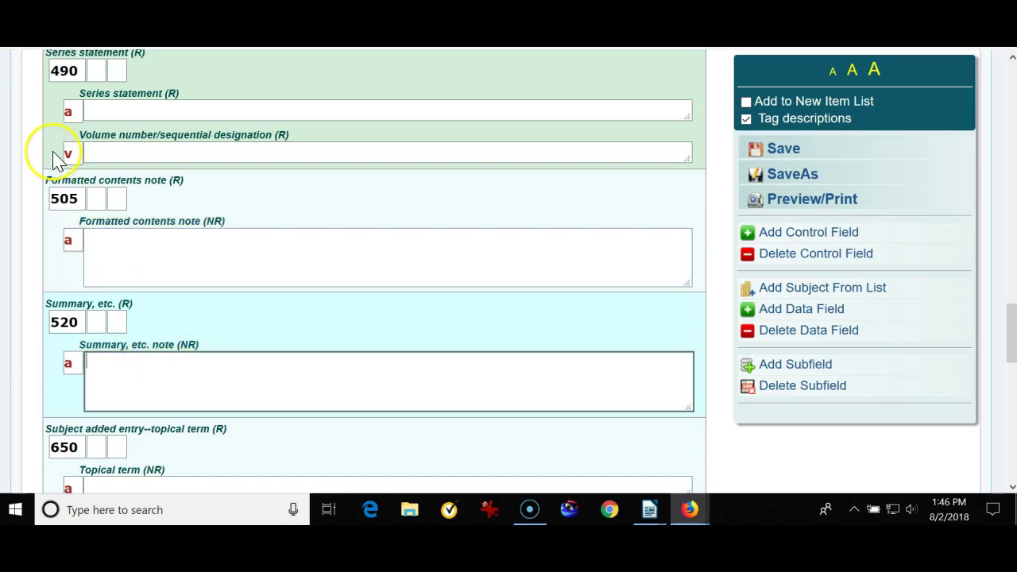
# Add a 586 data field below the summary, with subfield a set to 'a: Awards note (NR)', and put the cursor in its text box
pyautogui.click(795, 310)
pyautogui.write('586')
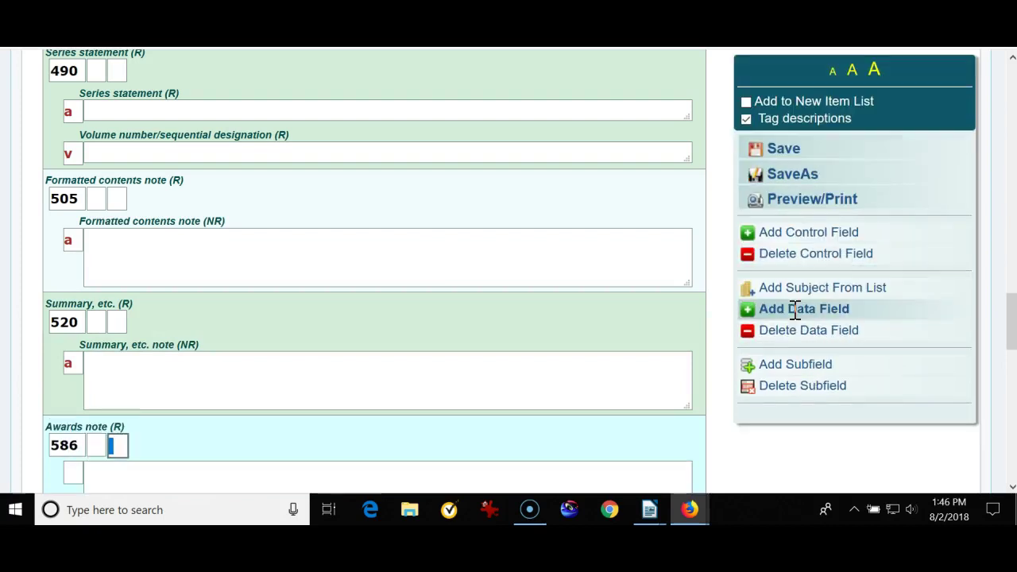
pyautogui.click(73, 472)
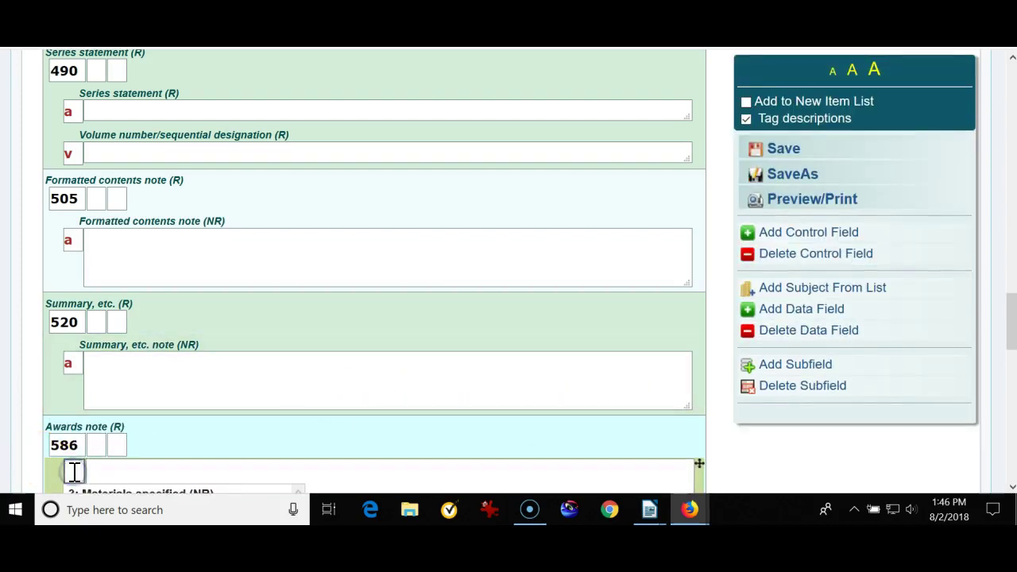
pyautogui.write('a')
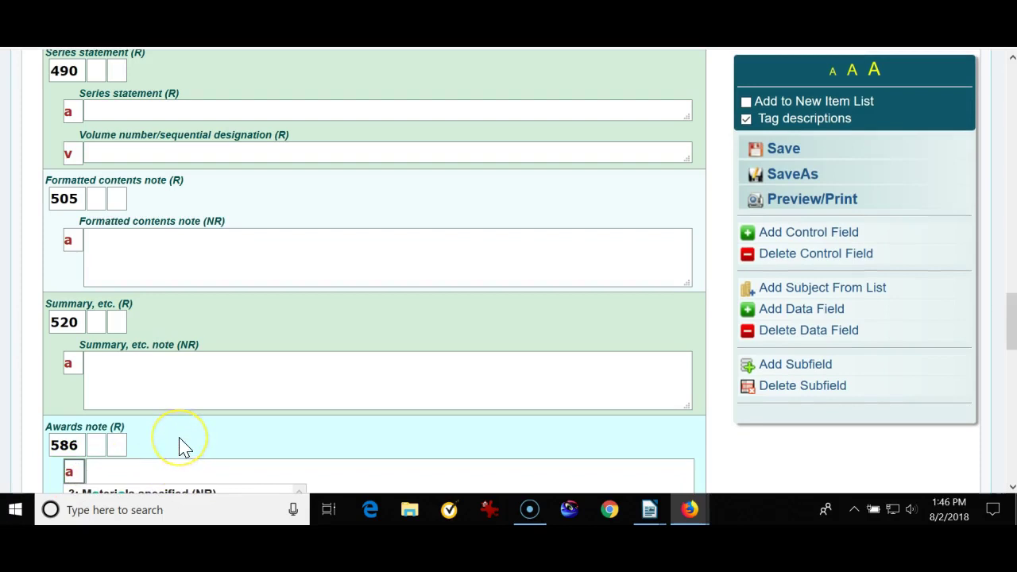
pyautogui.scroll(-2, 181, 447)
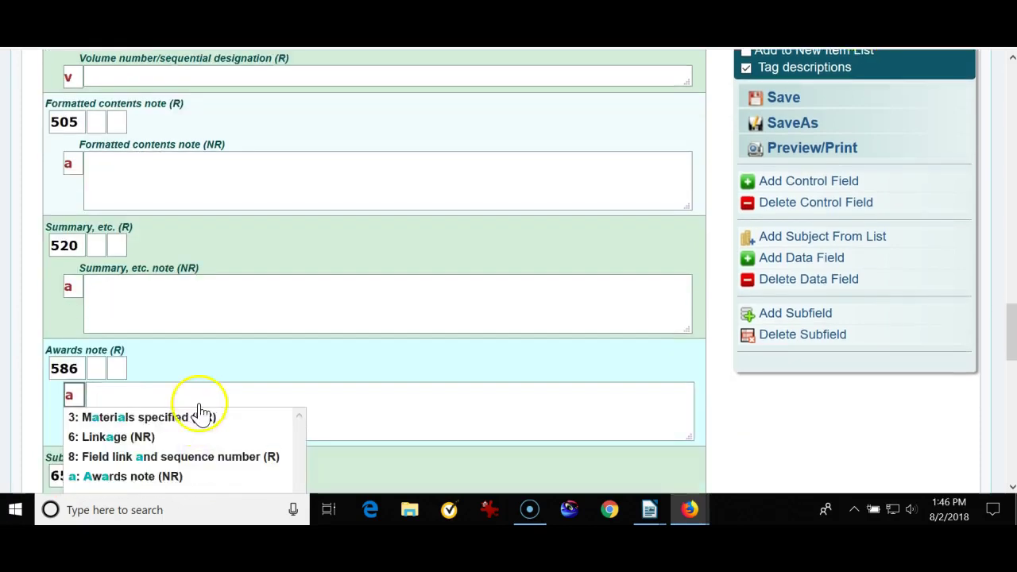
pyautogui.click(130, 363)
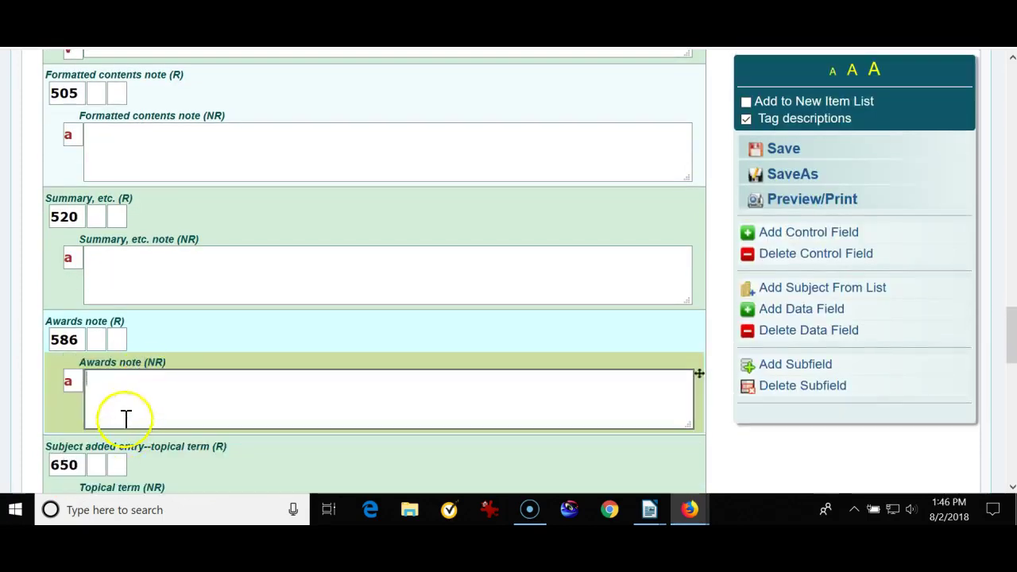
pyautogui.click(120, 392)
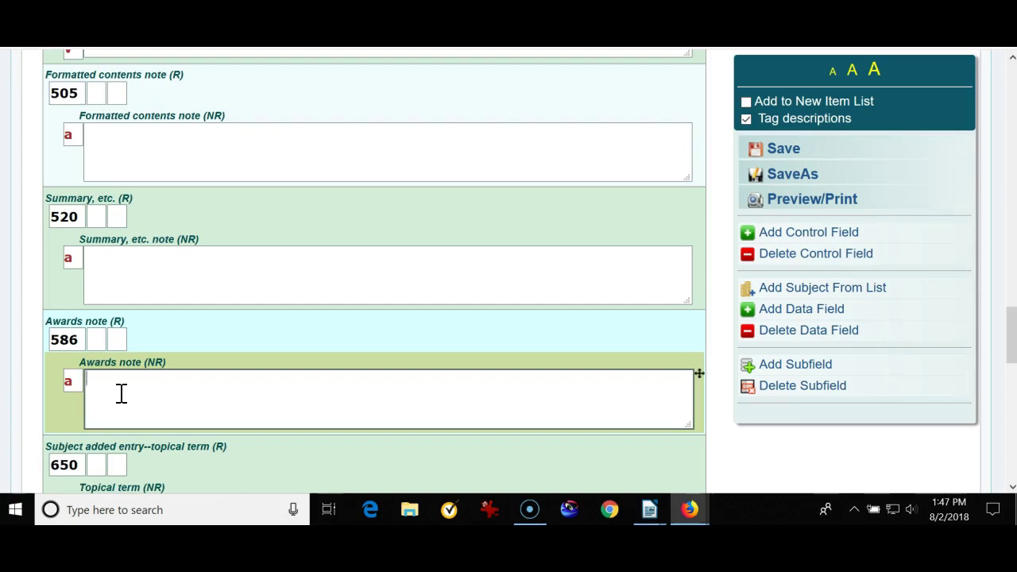
pyautogui.scroll(-2, 121, 393)
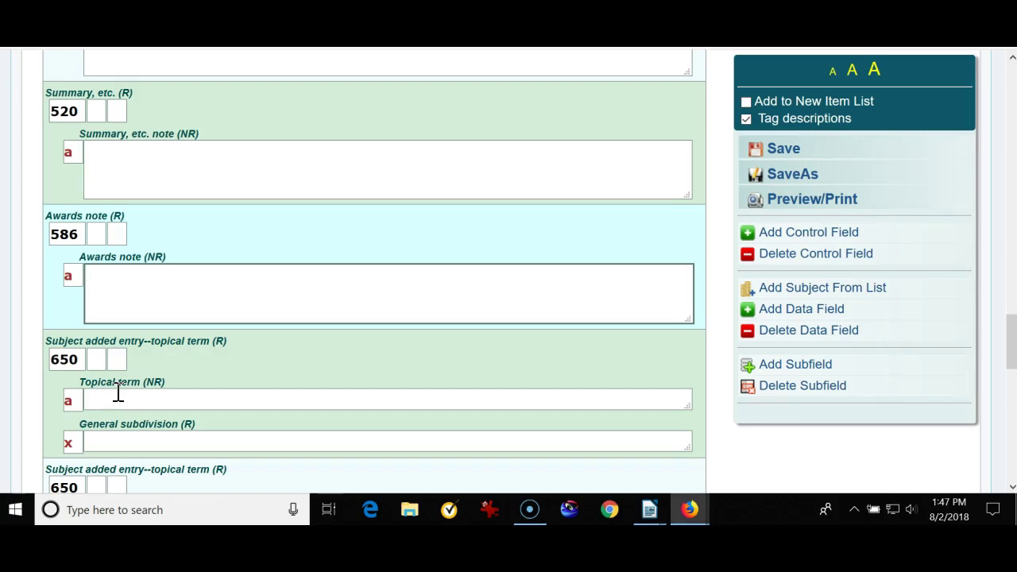
# Scroll down to the second 650 field and show the subfield code choices for its x subdivision
pyautogui.scroll(-2, 117, 391)
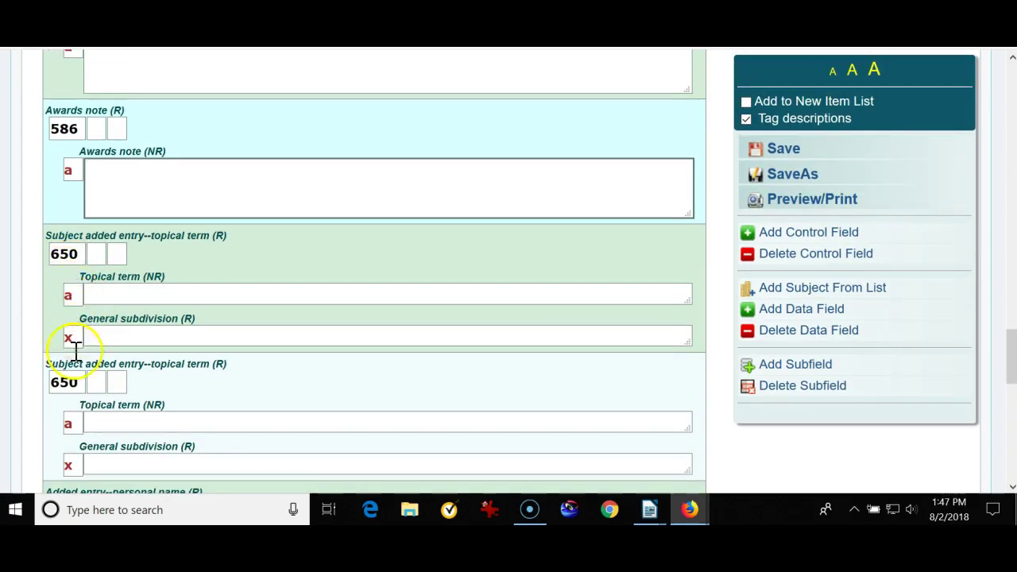
pyautogui.scroll(-2, 80, 362)
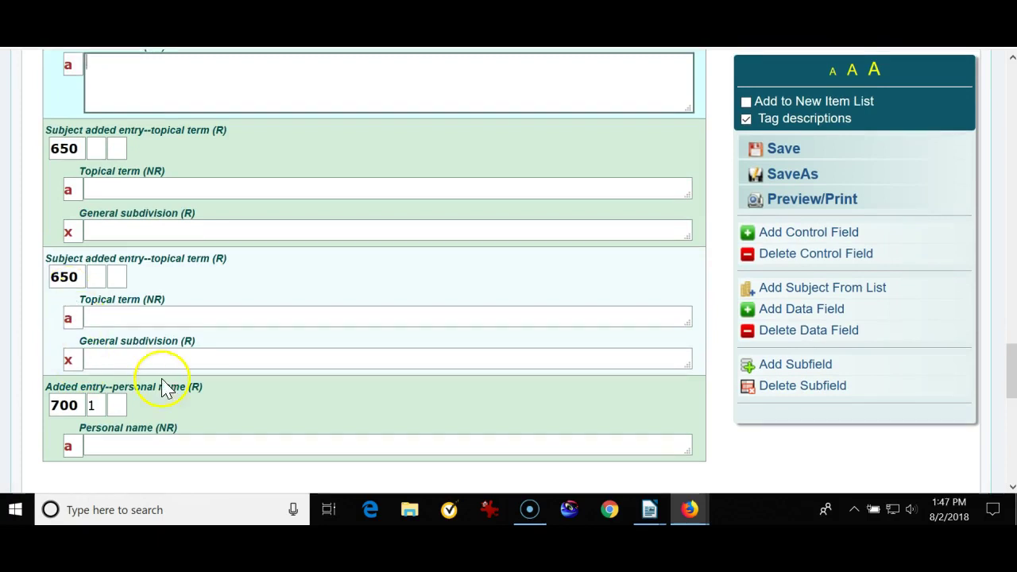
pyautogui.click(80, 361)
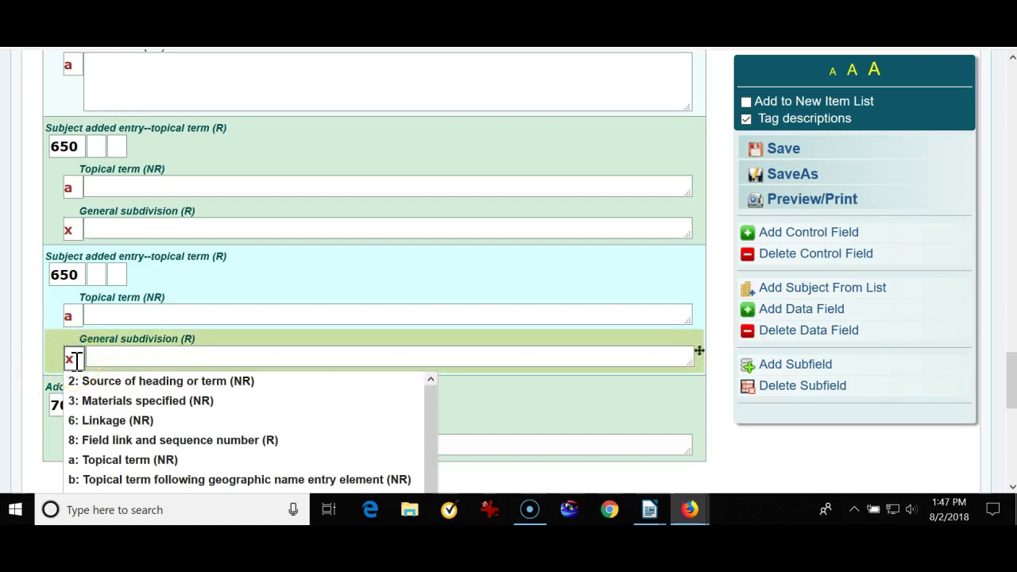
# Insert a 690 data field with subfield code a and move into its $a box
pyautogui.click(808, 317)
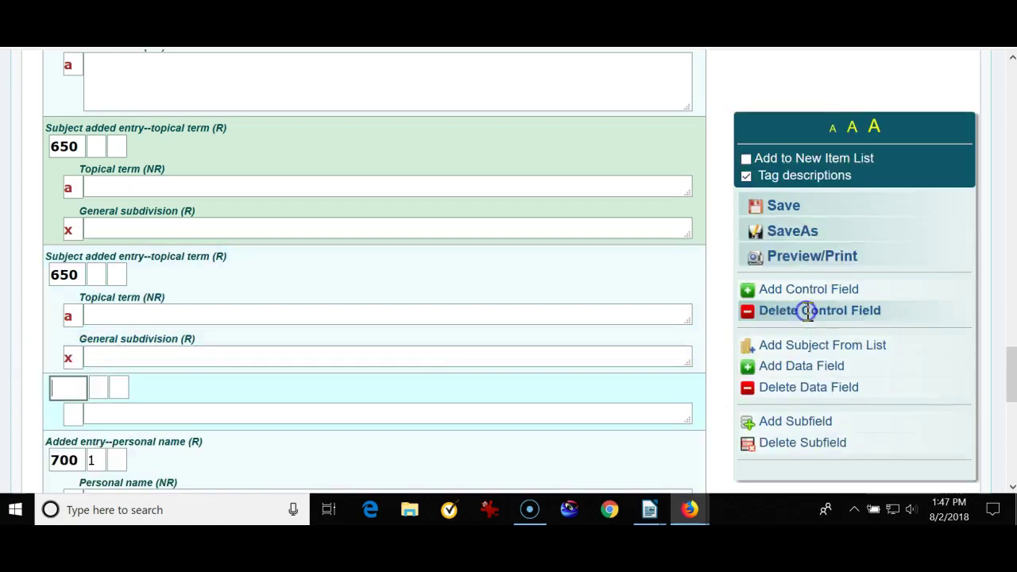
pyautogui.write('690')
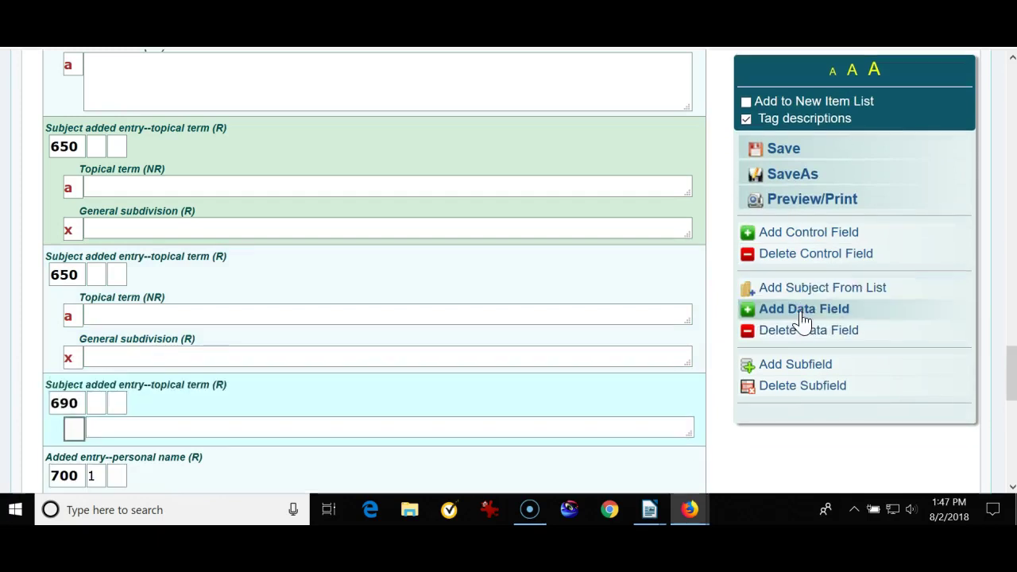
pyautogui.write('a')
pyautogui.click(102, 431)
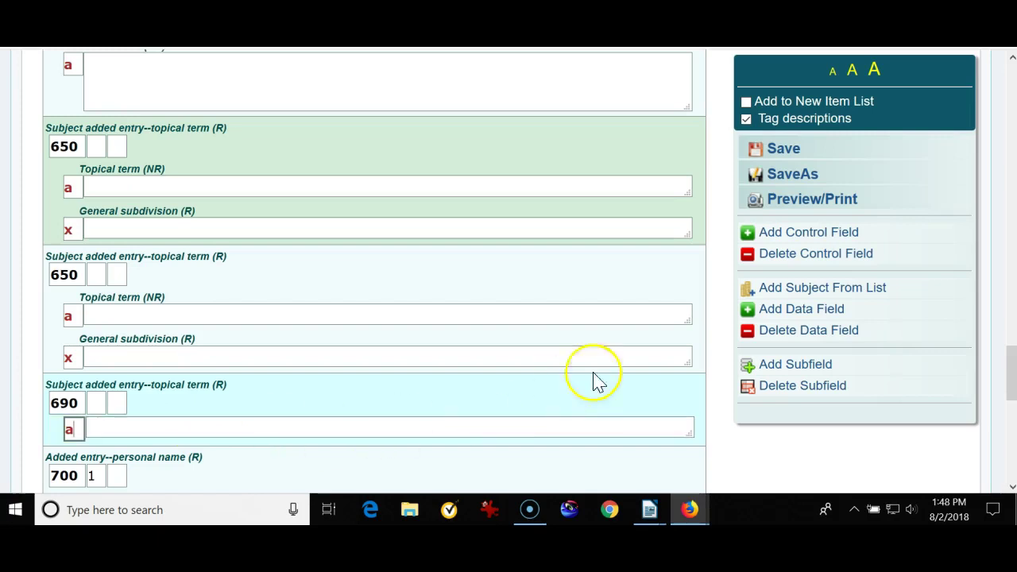
# Add another 690 field with subfield a set to 'a: Local Subject Headings (R)', then check the 700 tag
pyautogui.click(779, 312)
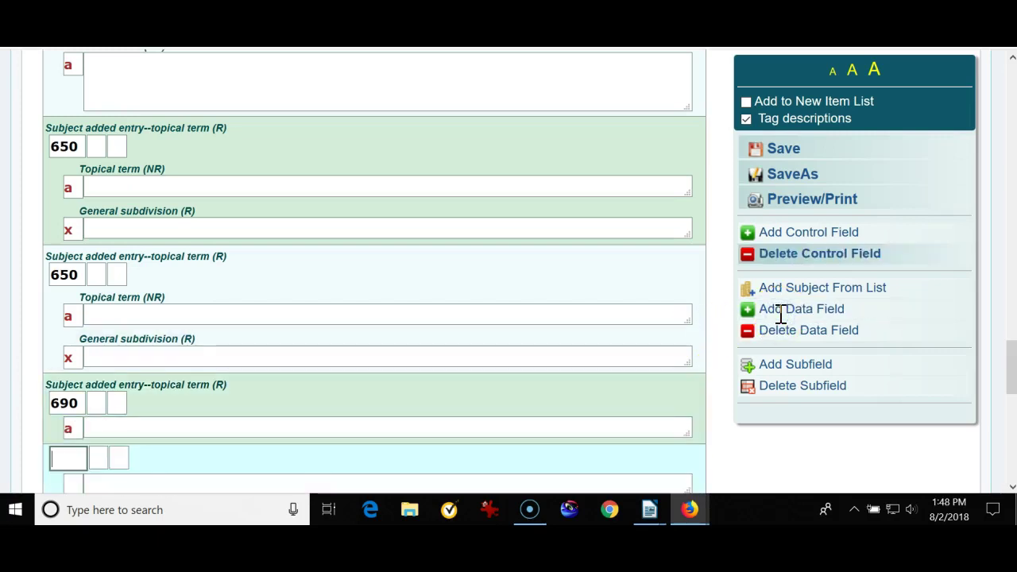
pyautogui.write('690')
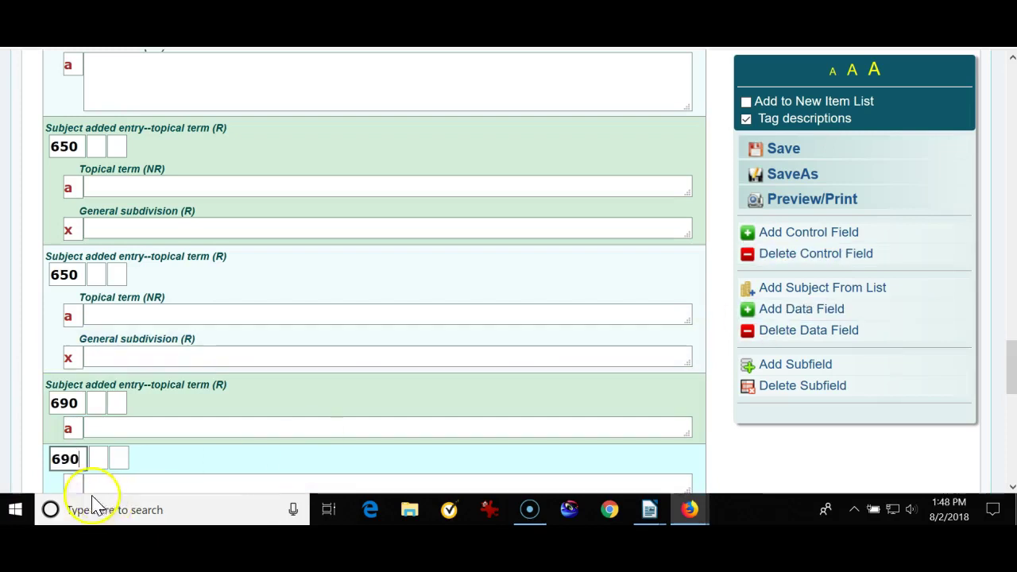
pyautogui.click(70, 481)
pyautogui.scroll(-5, 103, 456)
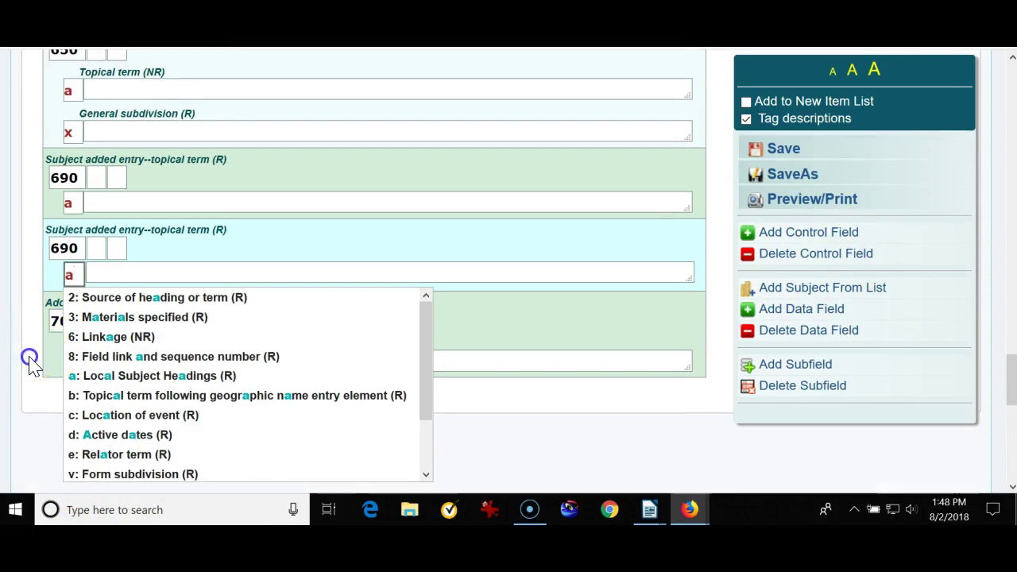
pyautogui.click(32, 362)
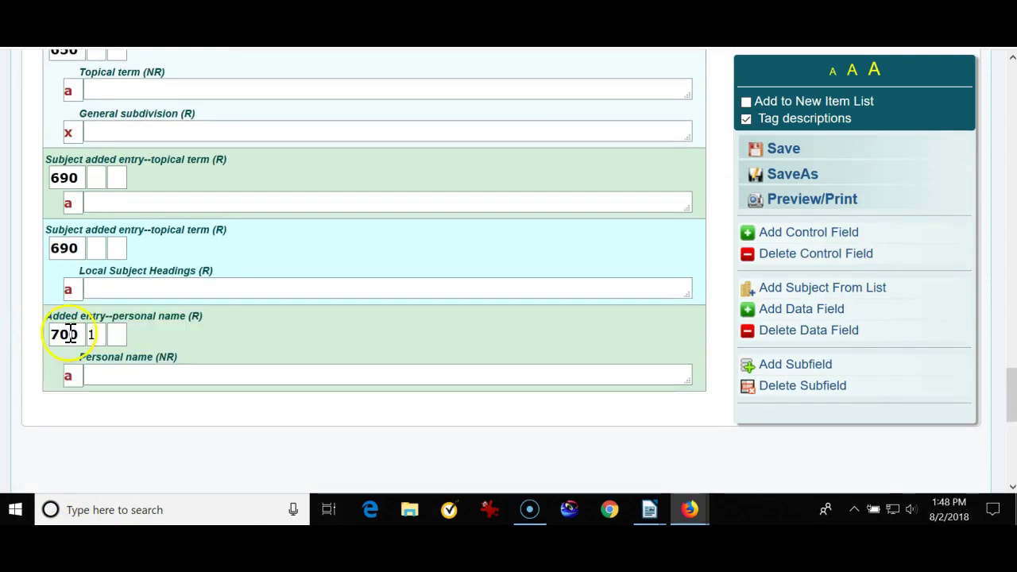
pyautogui.click(65, 334)
pyautogui.click(27, 353)
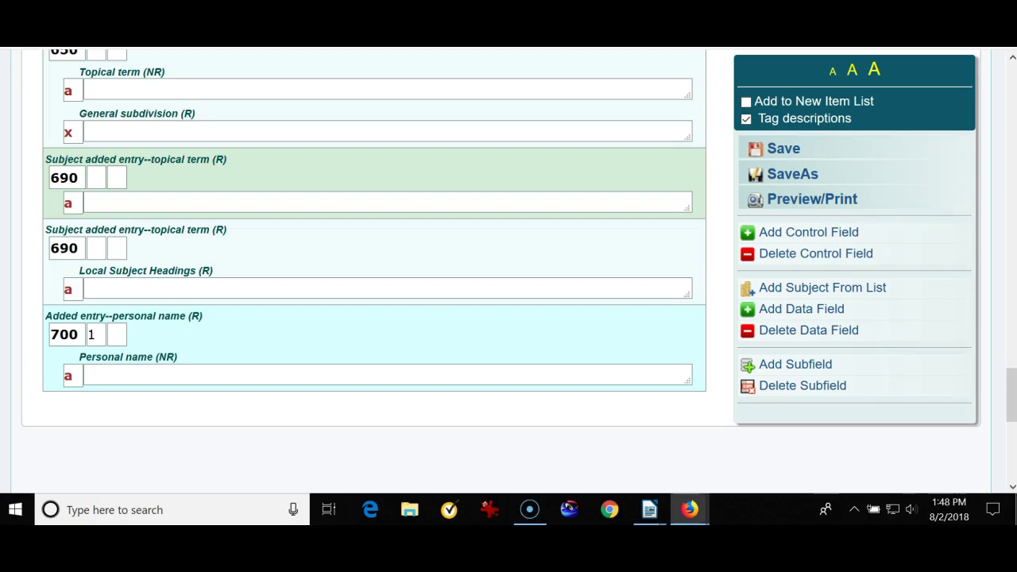
pyautogui.scroll(5, 200, 284)
pyautogui.scroll(6, 202, 282)
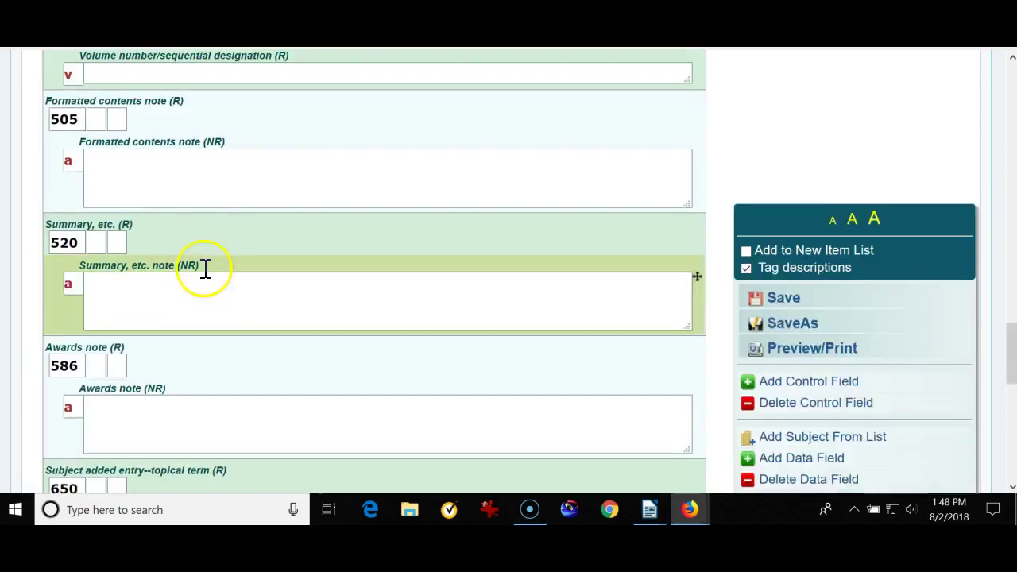
pyautogui.scroll(6, 206, 282)
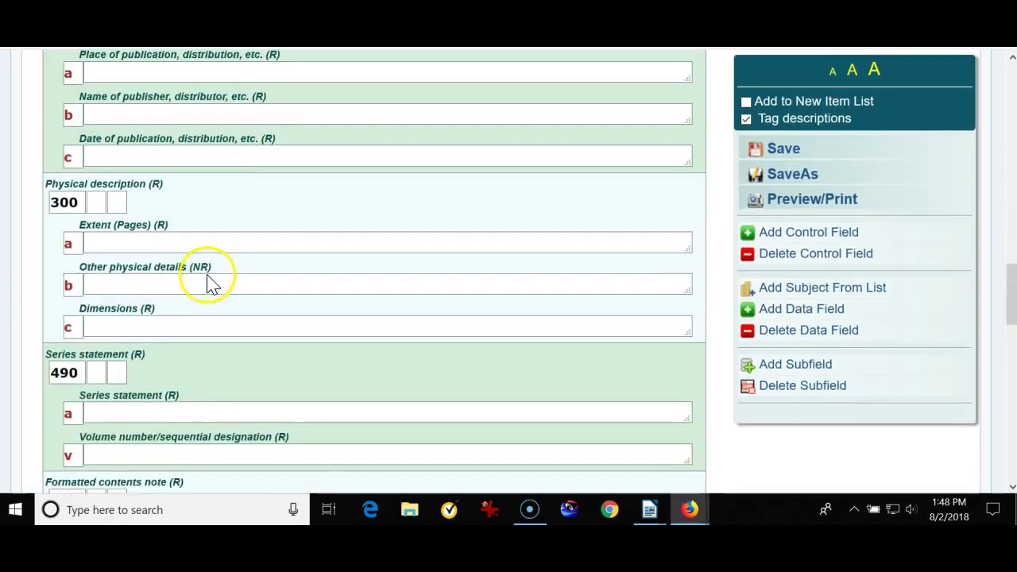
pyautogui.scroll(4, 209, 284)
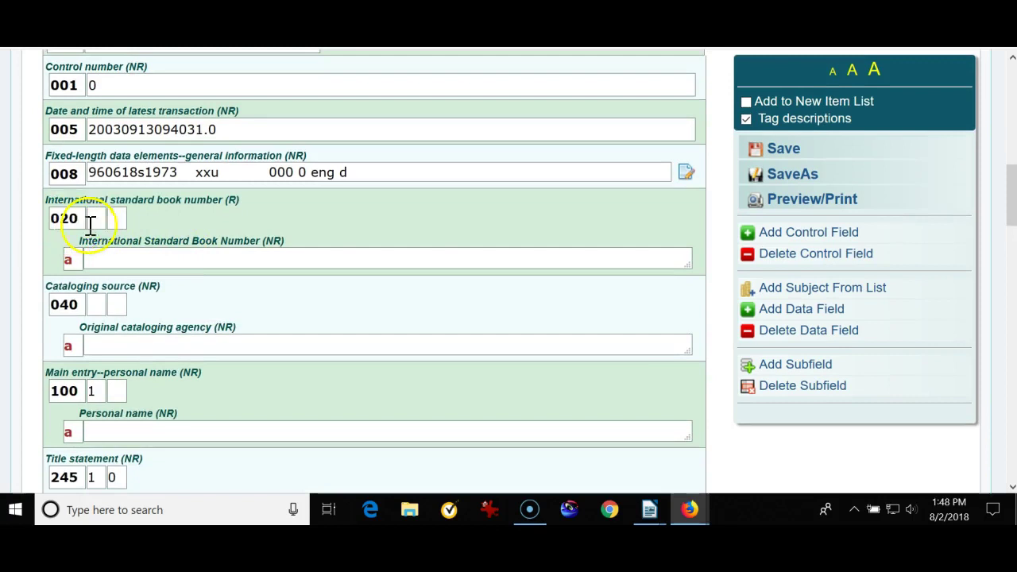
pyautogui.scroll(-3, 119, 235)
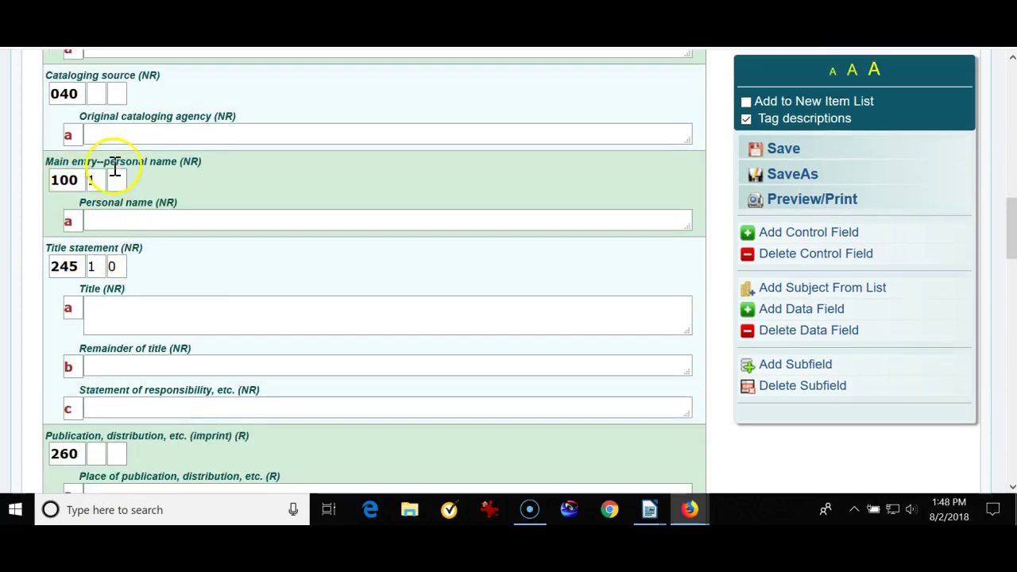
pyautogui.moveTo(109, 163); pyautogui.dragTo(186, 168)
pyautogui.moveTo(69, 248); pyautogui.dragTo(151, 248)
pyautogui.click(182, 261)
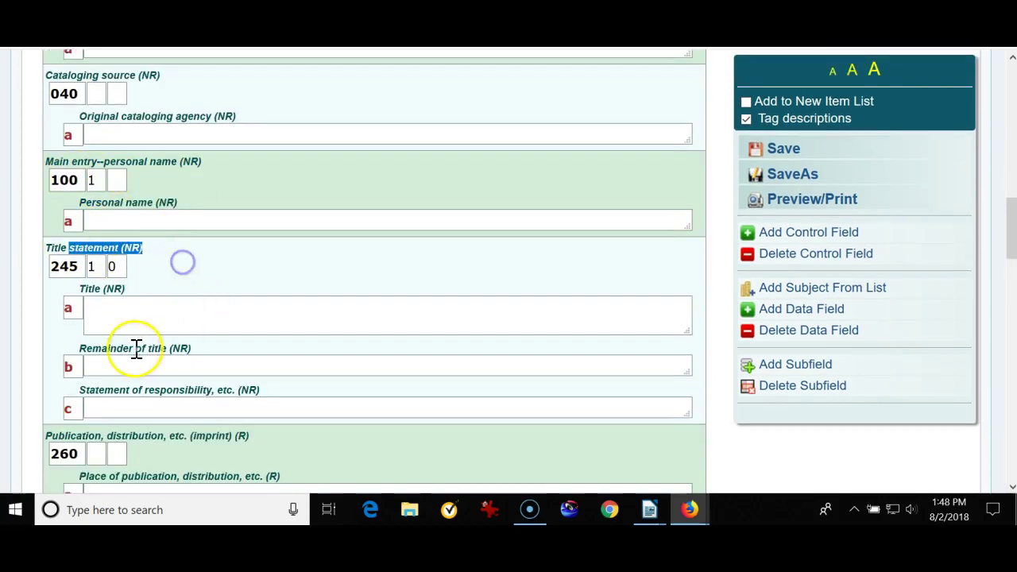
pyautogui.moveTo(106, 348); pyautogui.dragTo(228, 352)
pyautogui.scroll(-2, 274, 350)
pyautogui.scroll(-2, 274, 350)
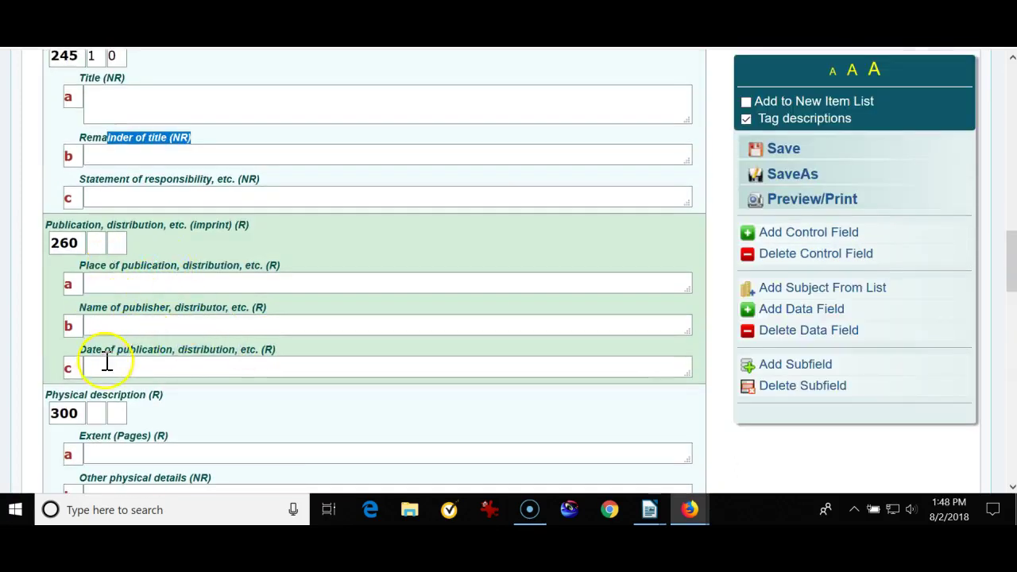
pyautogui.scroll(-3, 222, 329)
pyautogui.scroll(-6, 227, 326)
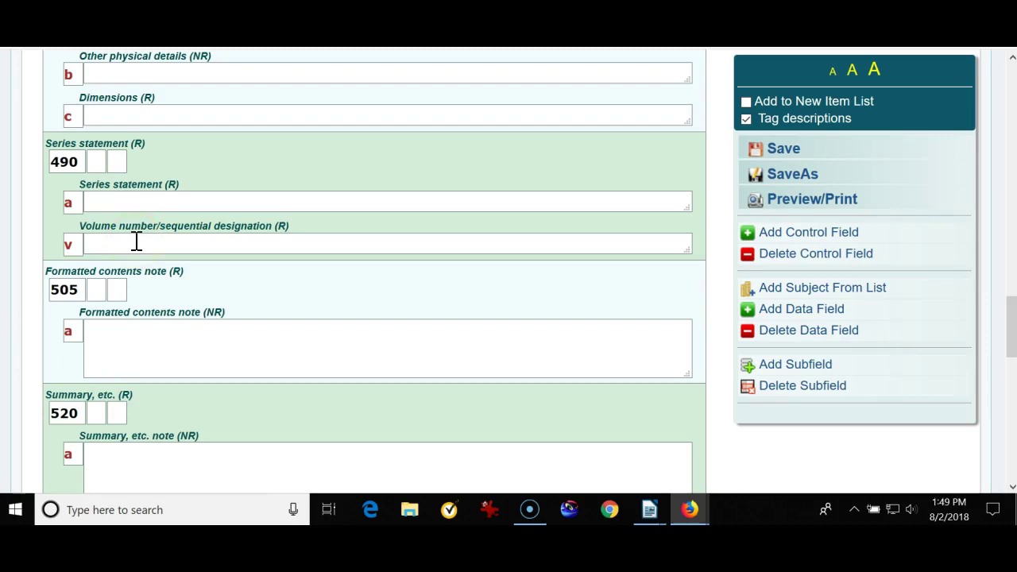
pyautogui.scroll(-2, 133, 239)
pyautogui.click(96, 221)
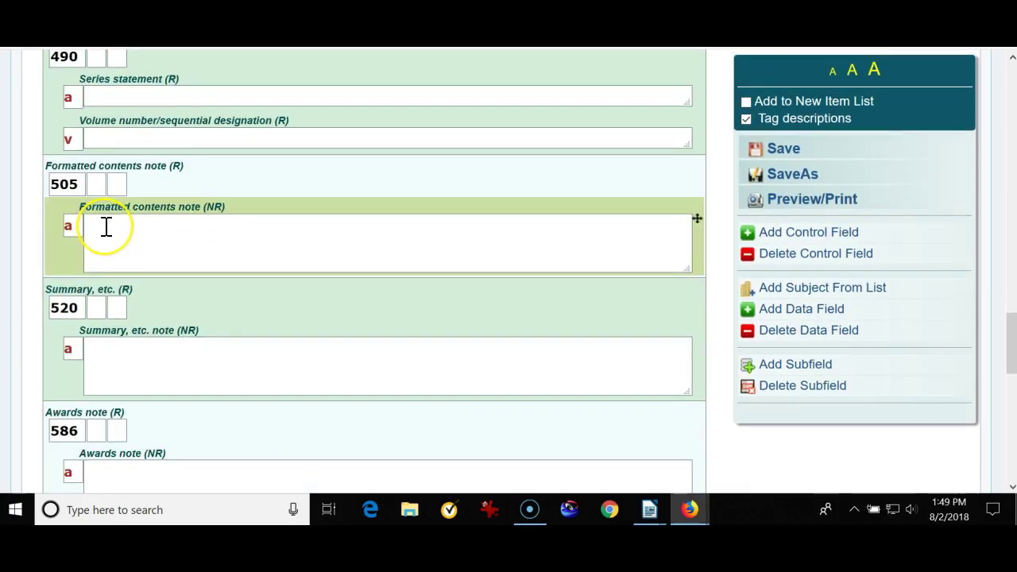
pyautogui.click(106, 232)
pyautogui.click(92, 238)
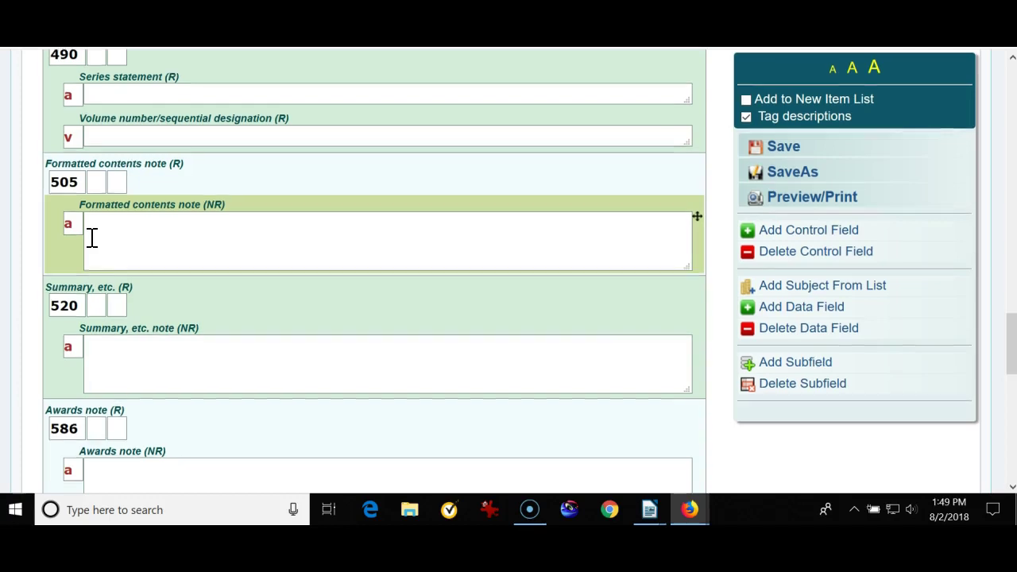
pyautogui.scroll(-2, 92, 237)
pyautogui.scroll(-1, 92, 235)
pyautogui.scroll(-1, 92, 235)
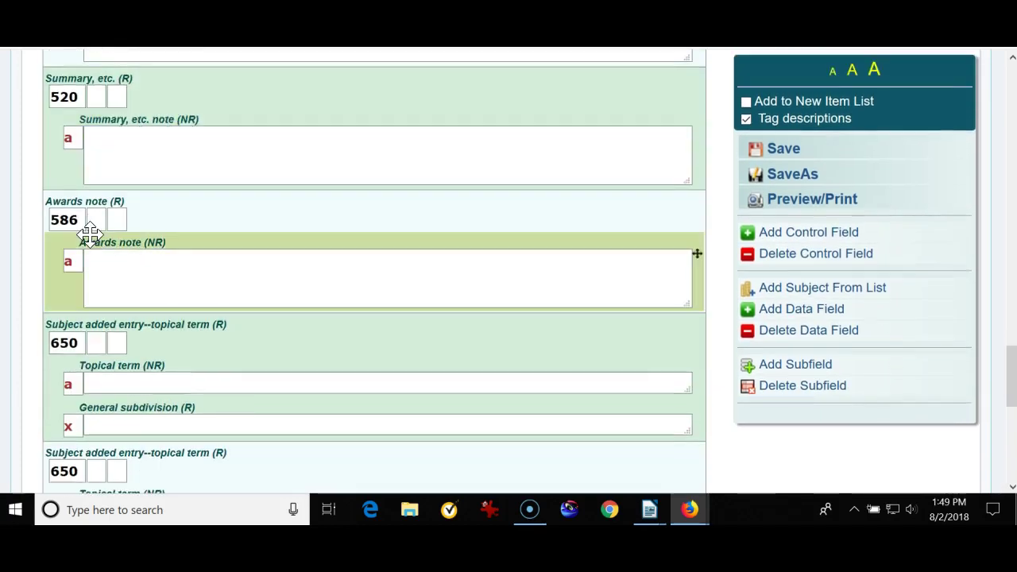
pyautogui.scroll(-2, 90, 234)
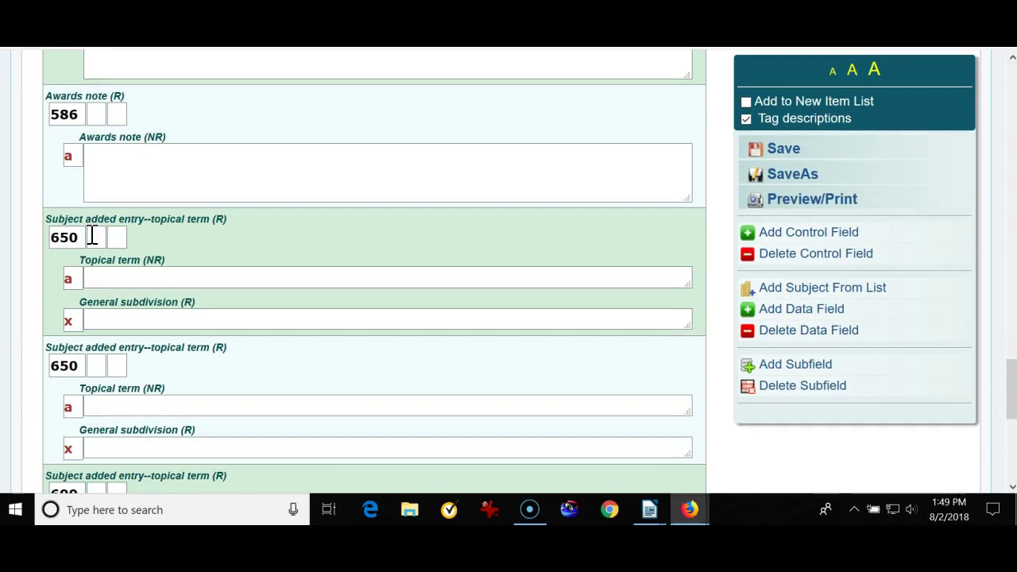
pyautogui.scroll(-3, 93, 235)
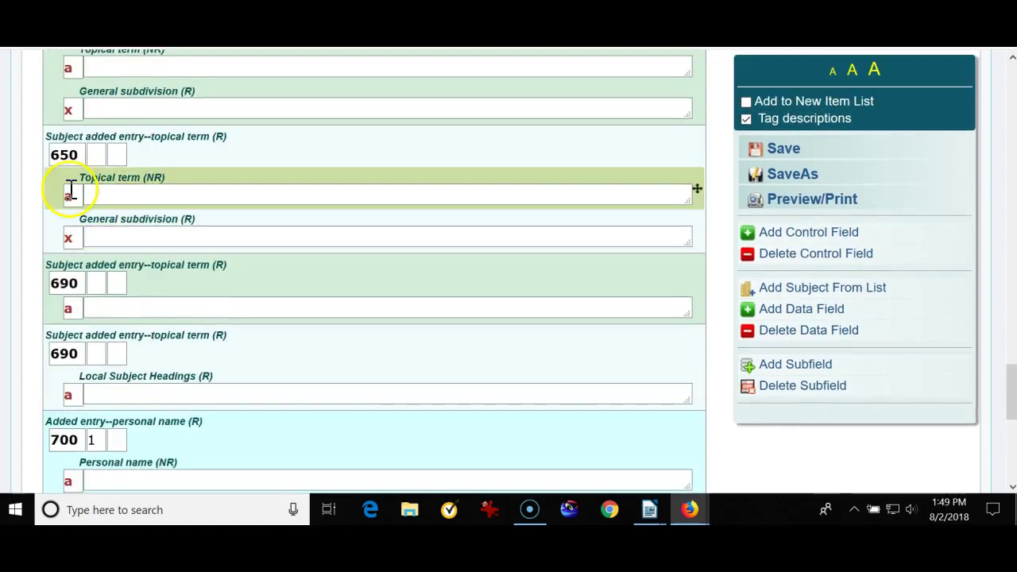
pyautogui.click(70, 188)
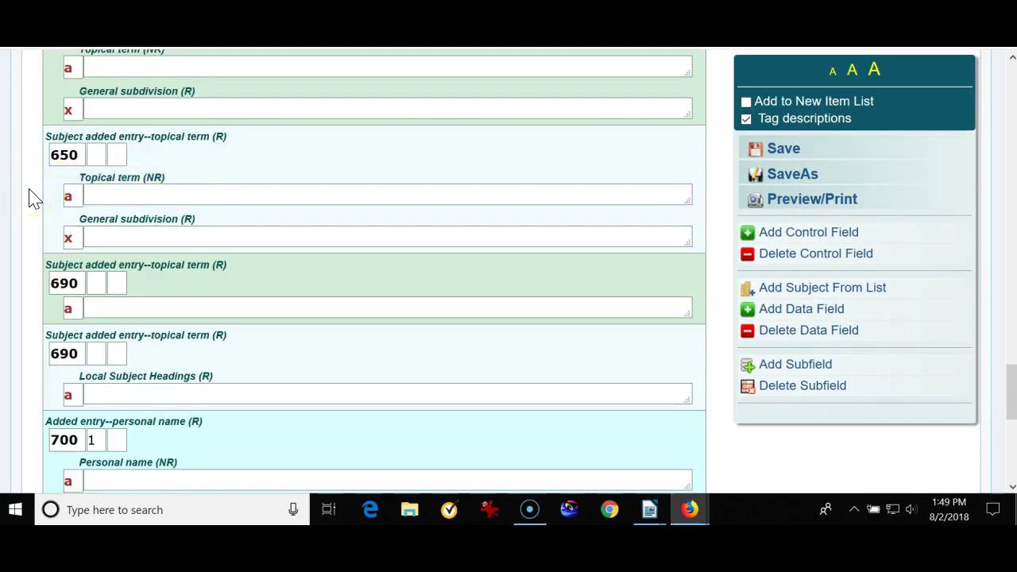
pyautogui.scroll(-2, 29, 197)
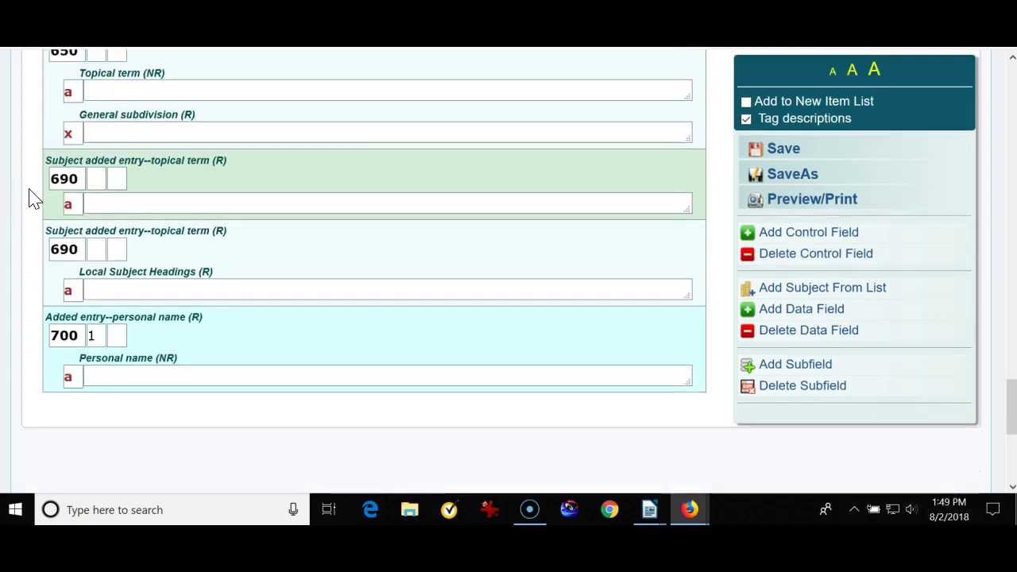
pyautogui.click(44, 219)
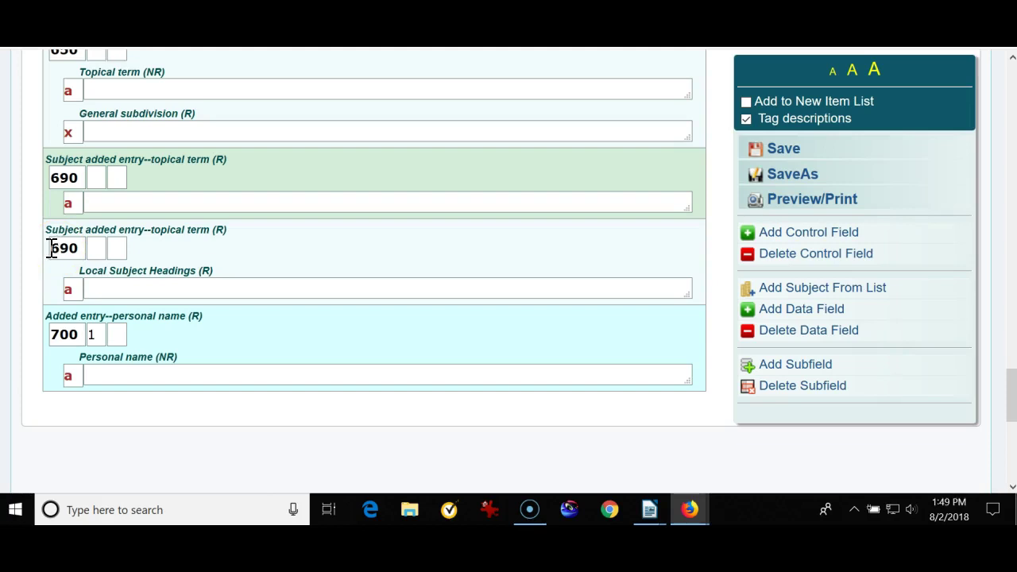
pyautogui.click(40, 259)
pyautogui.scroll(-2, 34, 265)
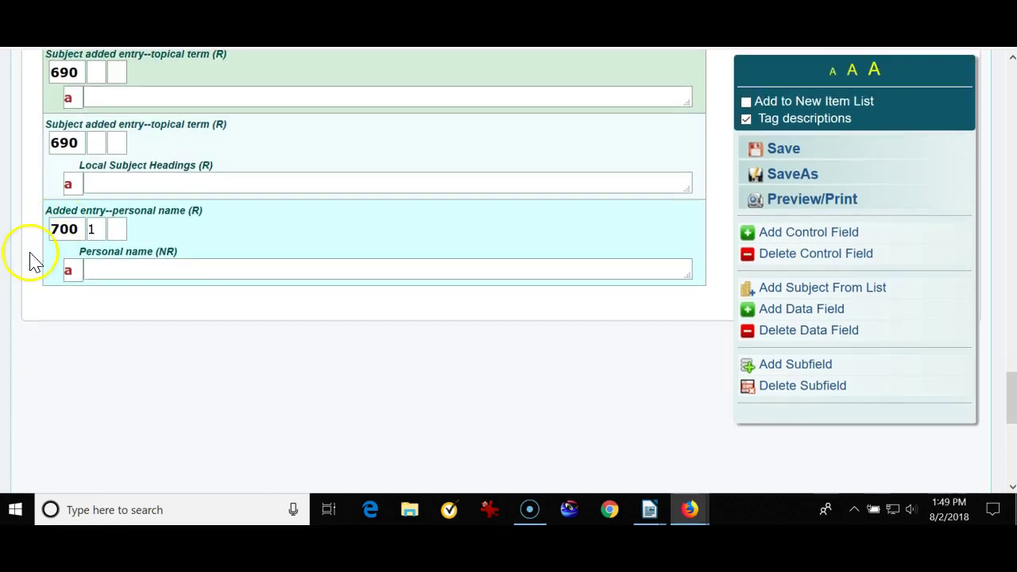
pyautogui.scroll(5, 377, 352)
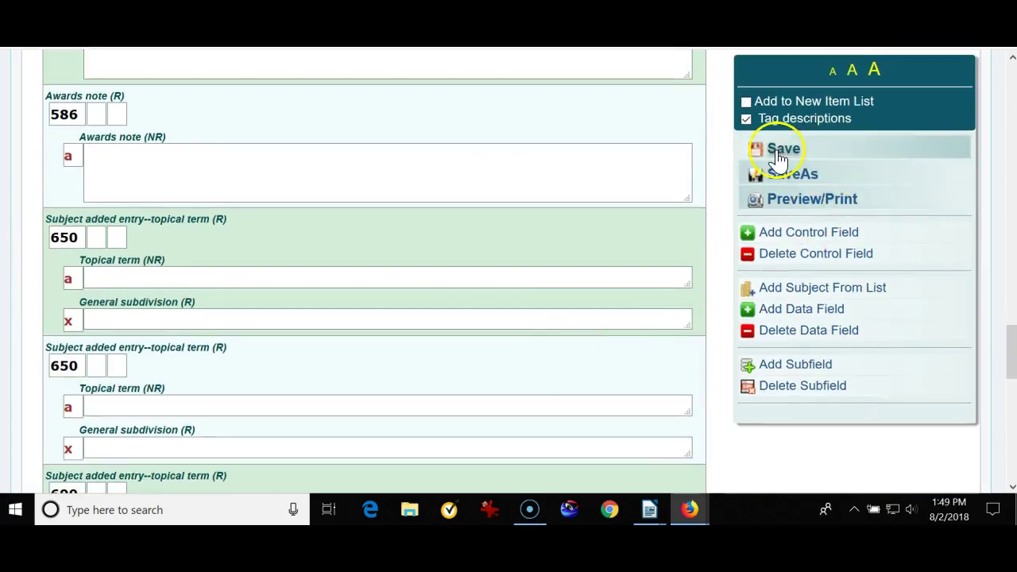
# Save the template at order 2 under the name 'Book with added fields'
pyautogui.click(783, 151)
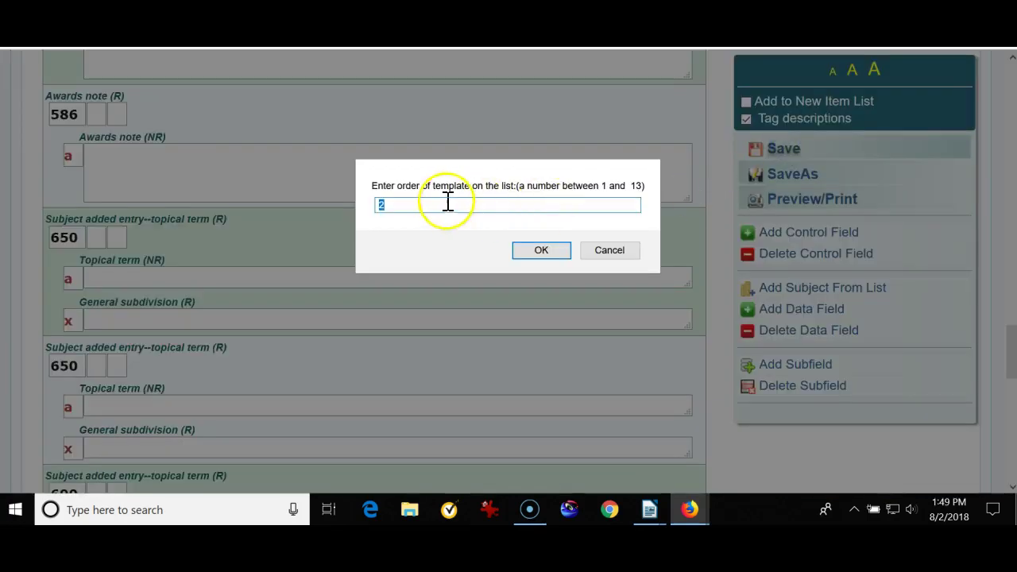
pyautogui.click(540, 250)
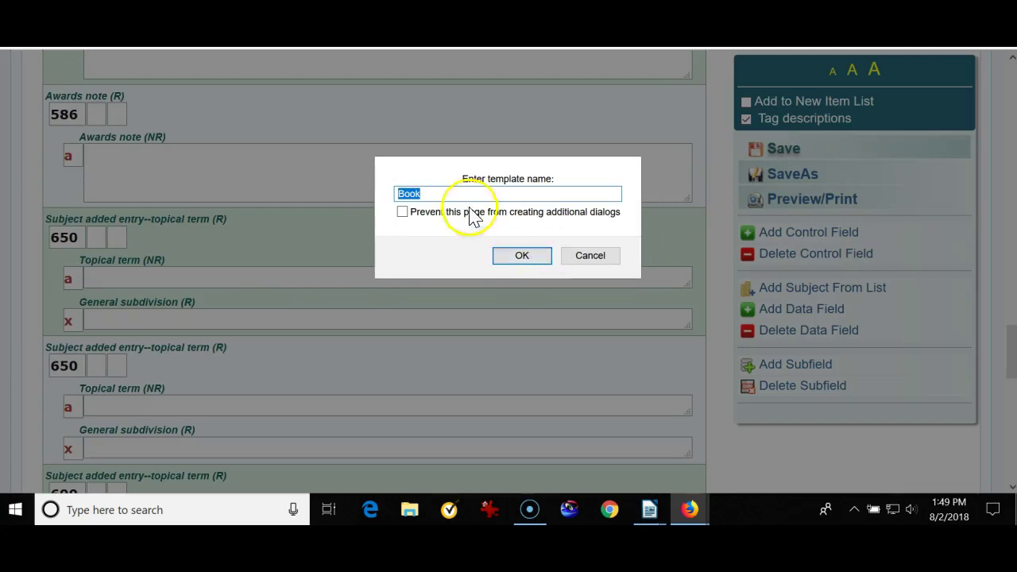
pyautogui.click(436, 195)
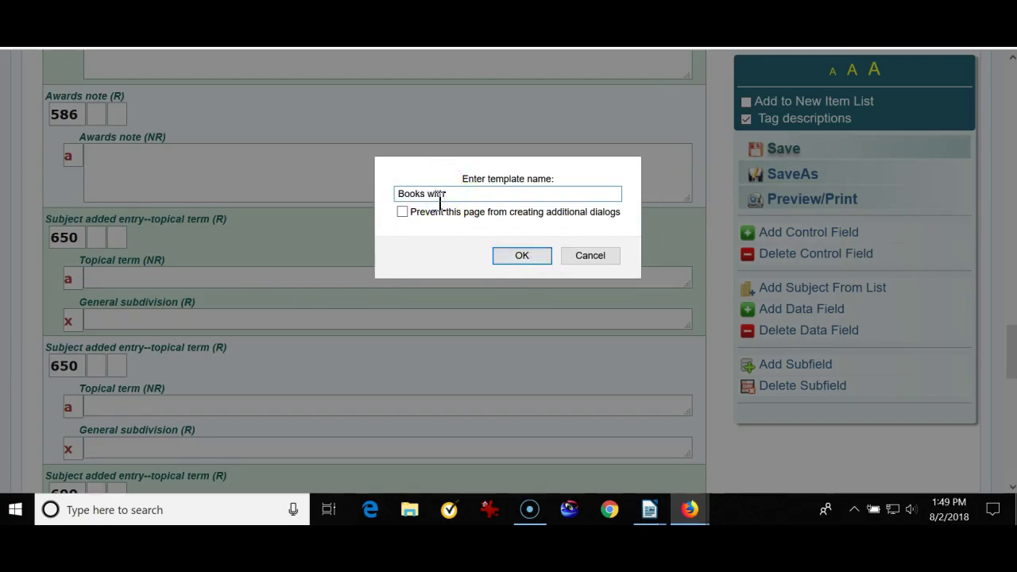
pyautogui.write('s with added fierl')
pyautogui.click(423, 195)
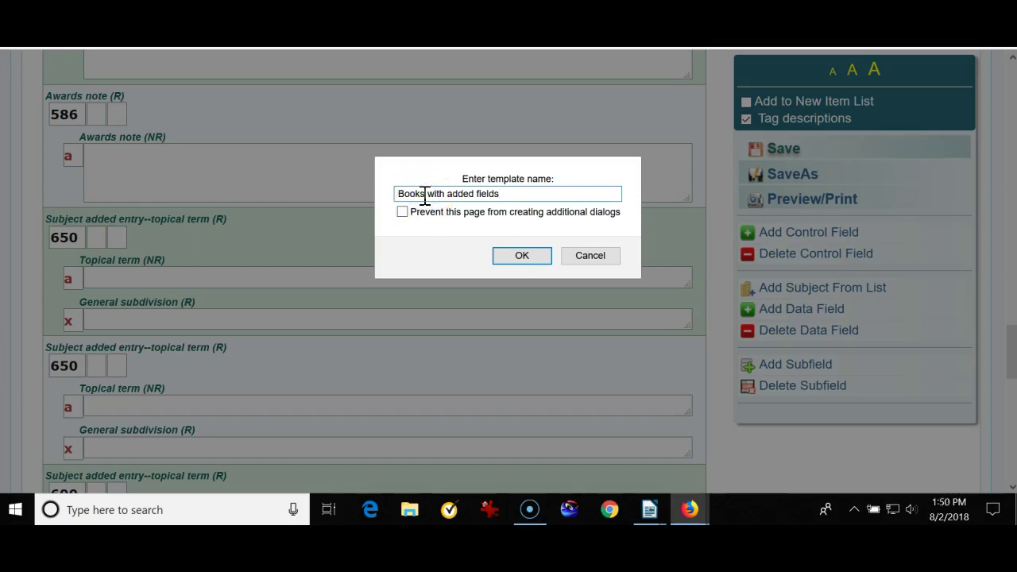
pyautogui.press('BackSpace')
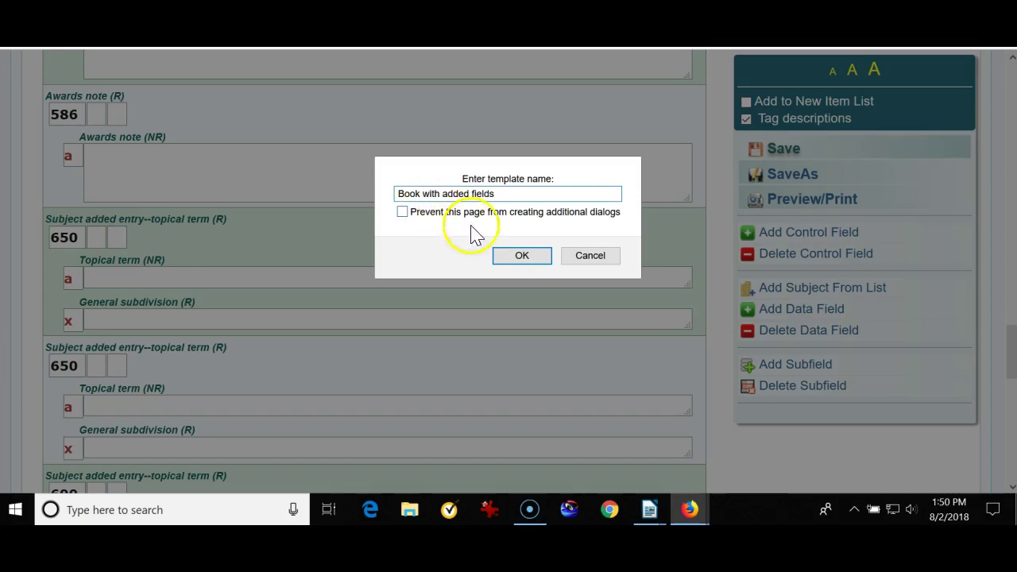
pyautogui.click(522, 255)
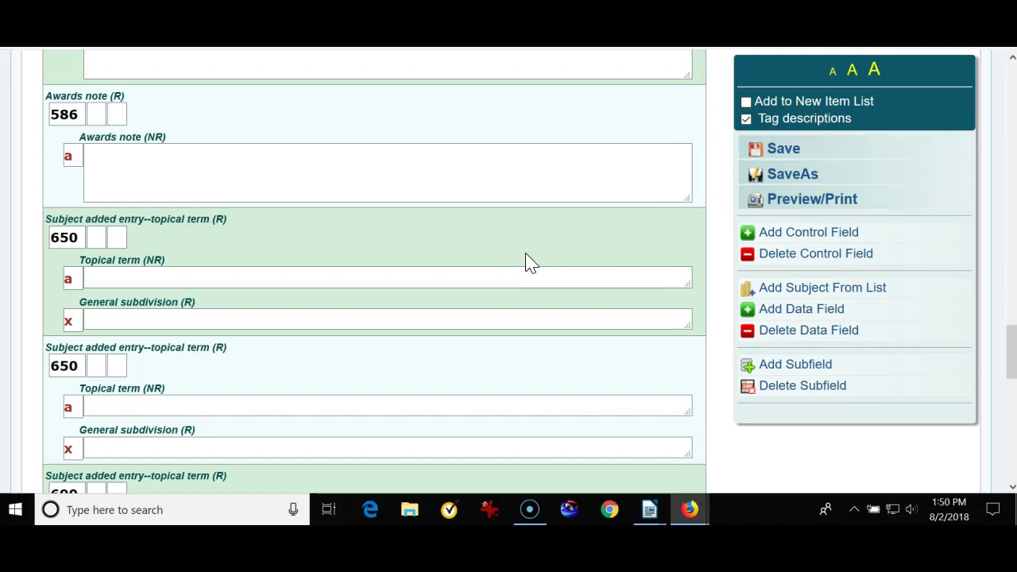
# In the Holding Record, add an empty Shelving location subfield c after Sublocation b in 852
pyautogui.scroll(8, 524, 248)
pyautogui.scroll(10, 524, 248)
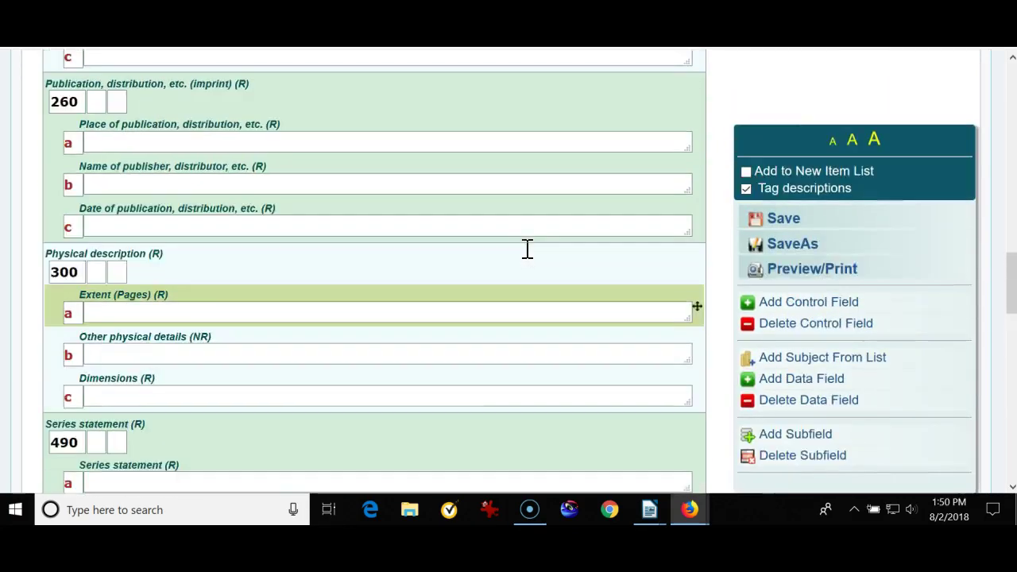
pyautogui.scroll(3, 529, 256)
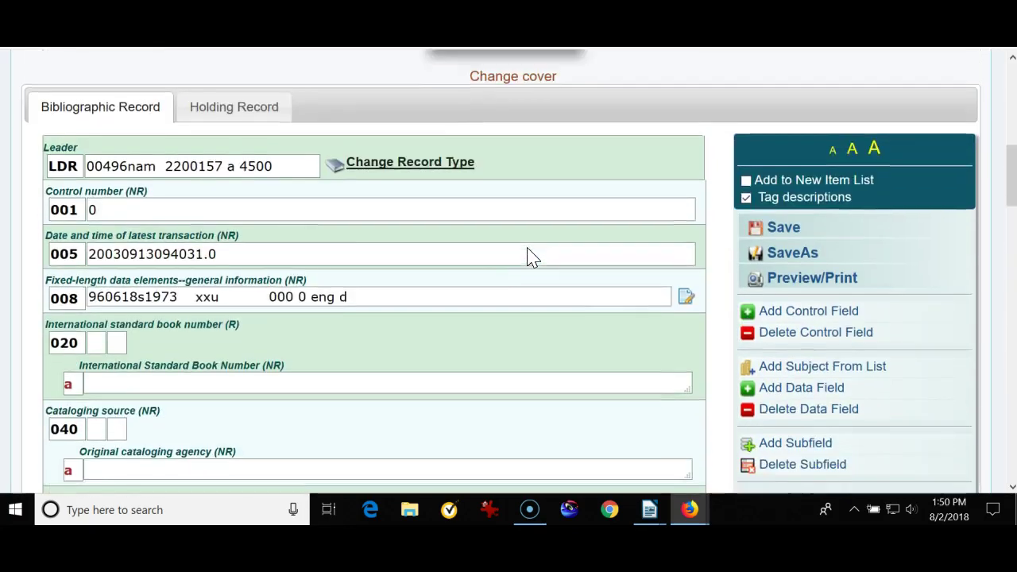
pyautogui.click(238, 193)
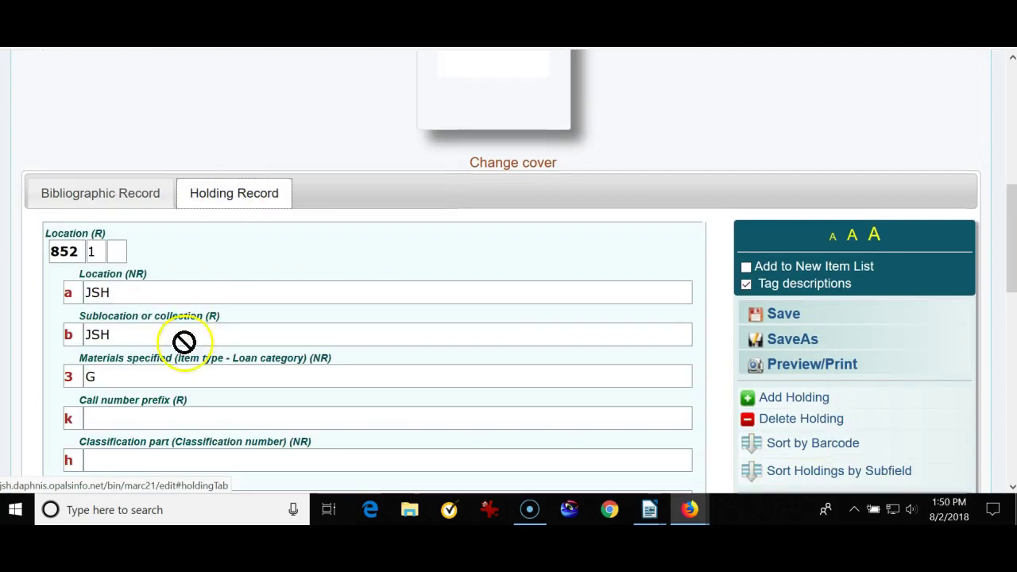
pyautogui.click(74, 336)
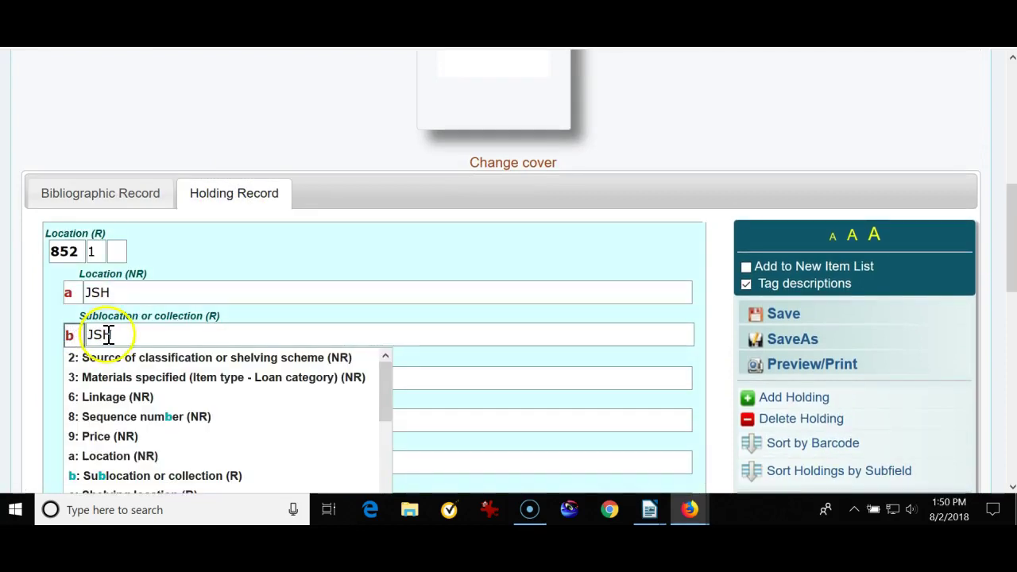
pyautogui.scroll(-3, 873, 421)
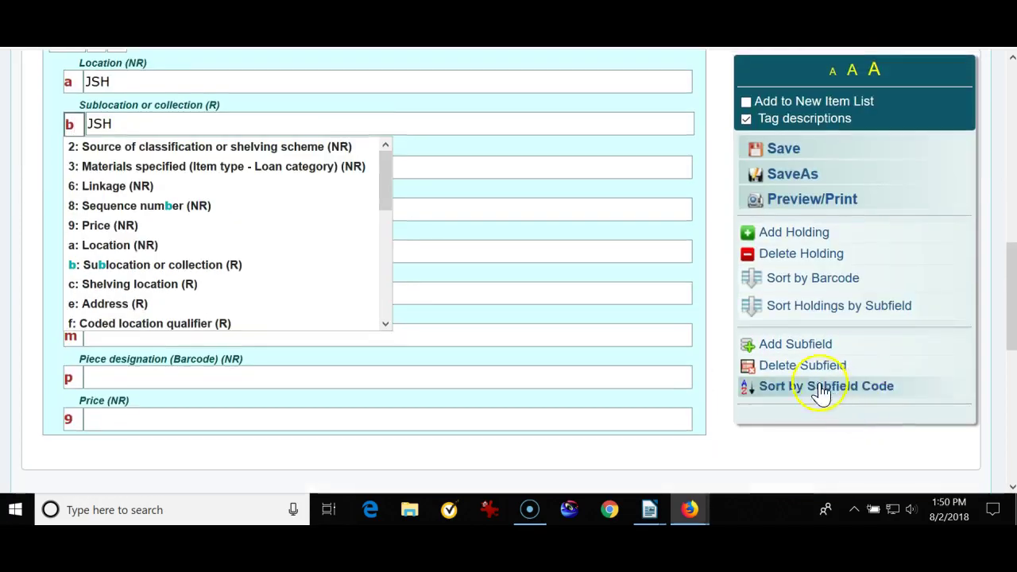
pyautogui.click(781, 350)
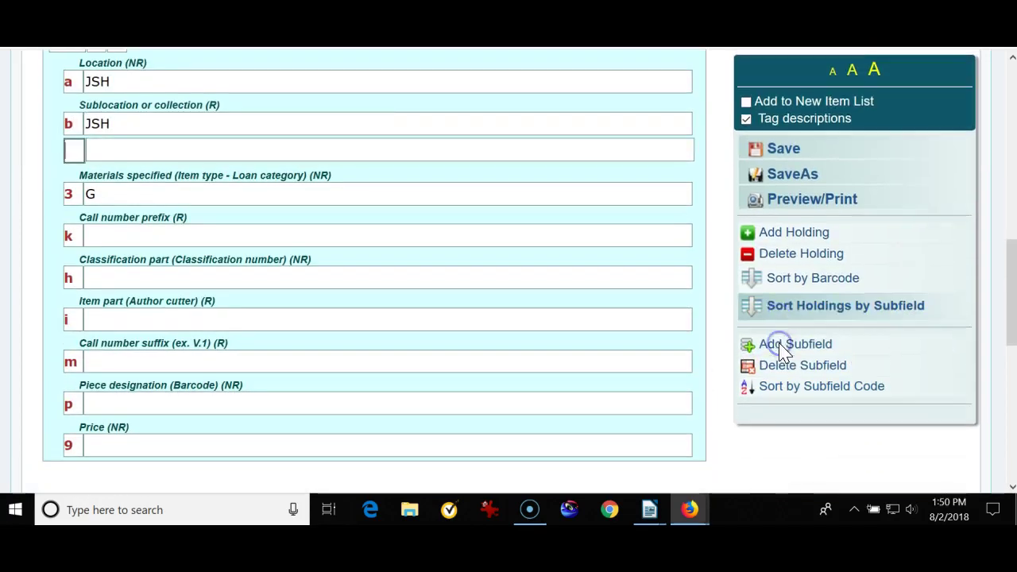
pyautogui.write('c')
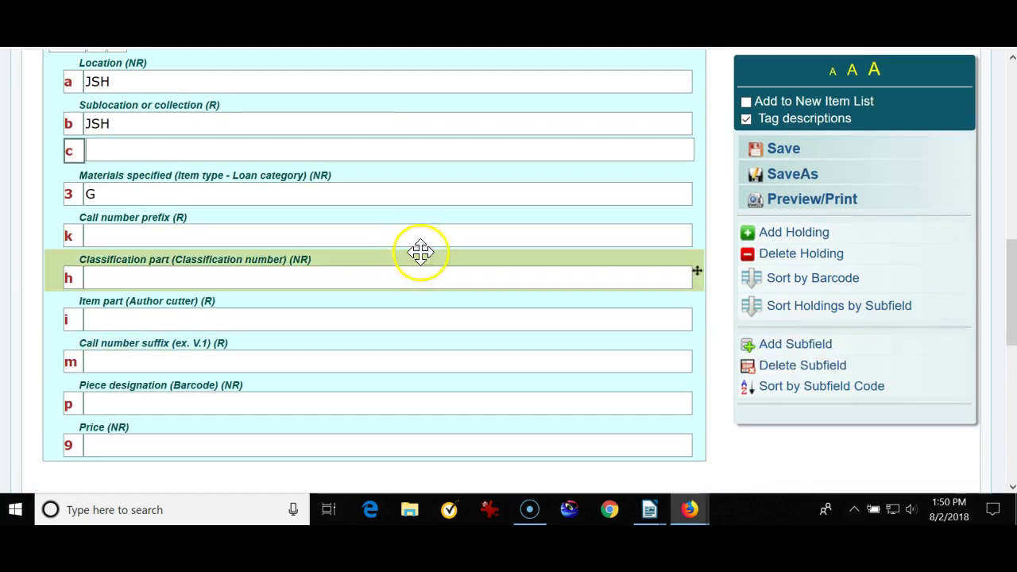
pyautogui.click(97, 151)
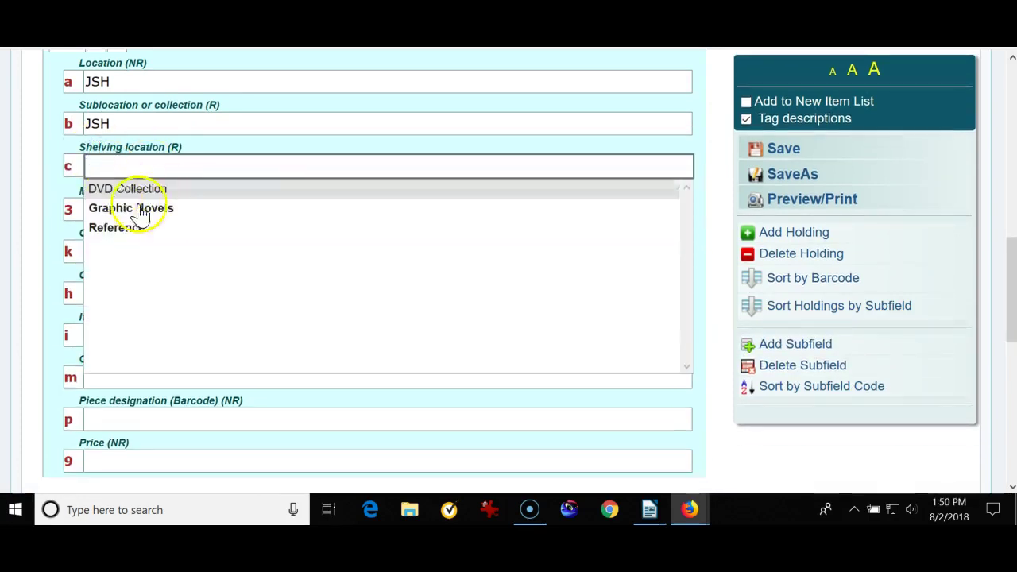
pyautogui.click(34, 170)
pyautogui.click(682, 254)
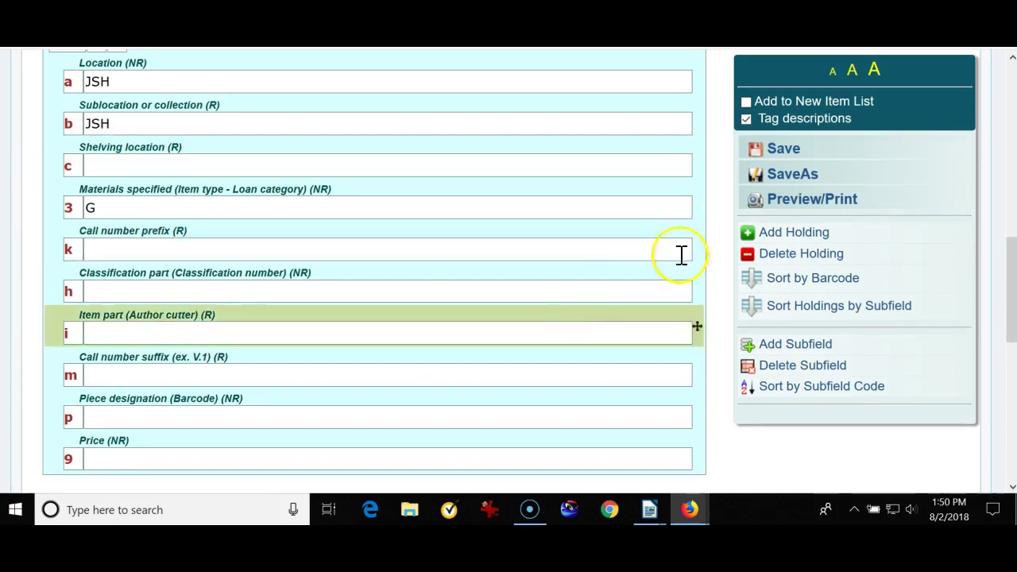
# Re-save the template at order 2 as 'Book with added fields'
pyautogui.click(784, 150)
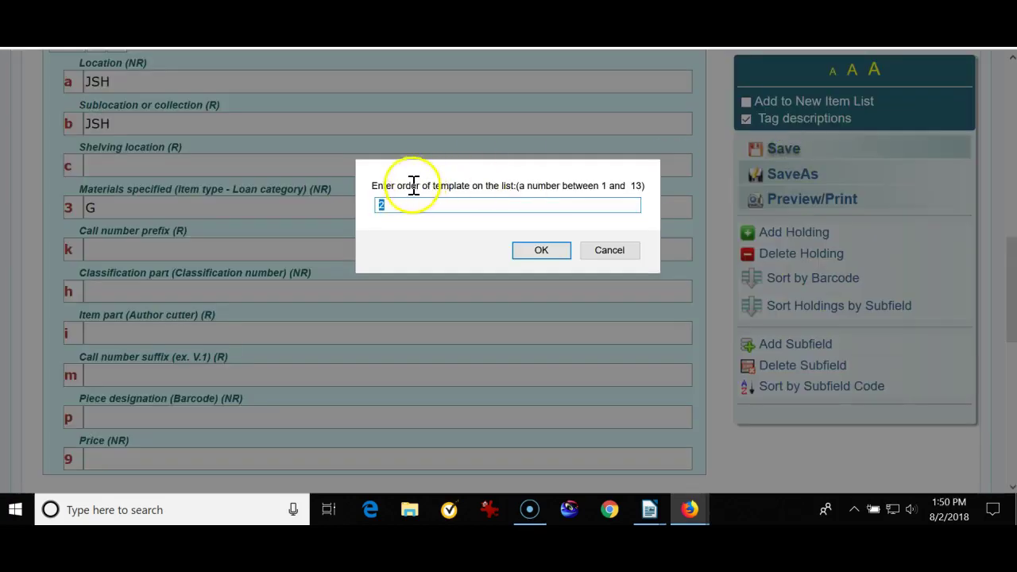
pyautogui.click(543, 252)
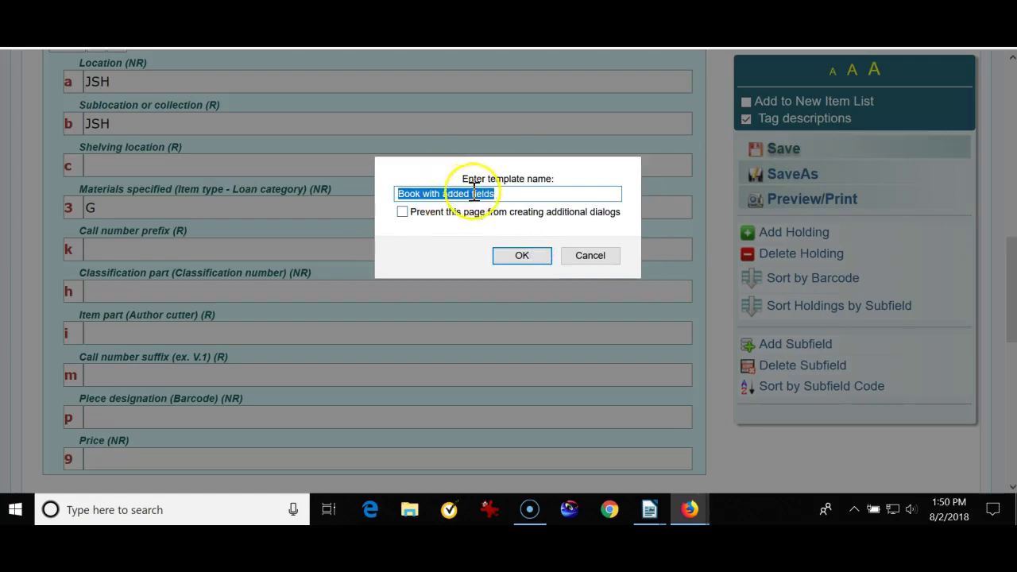
pyautogui.click(524, 256)
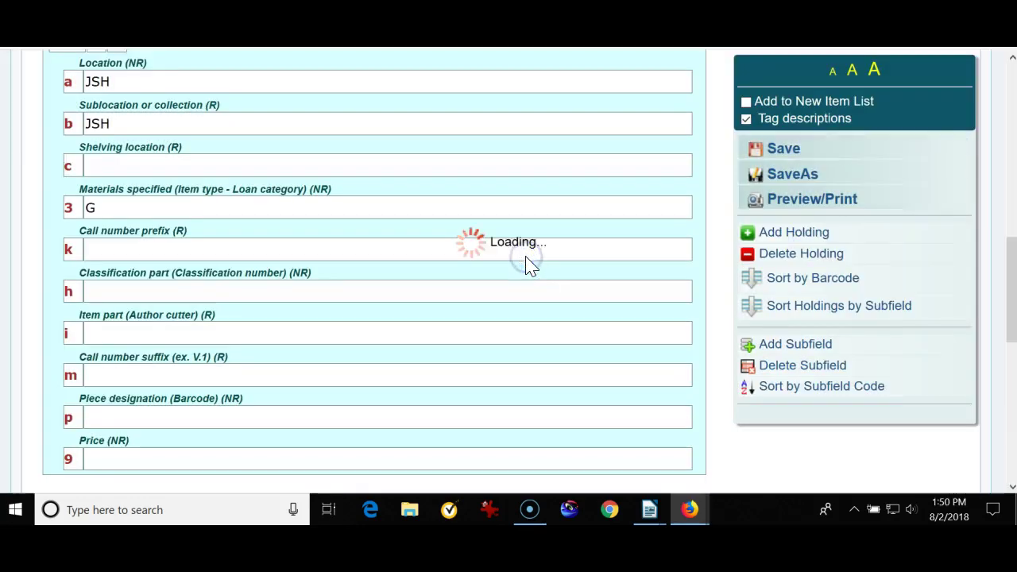
pyautogui.scroll(5, 581, 320)
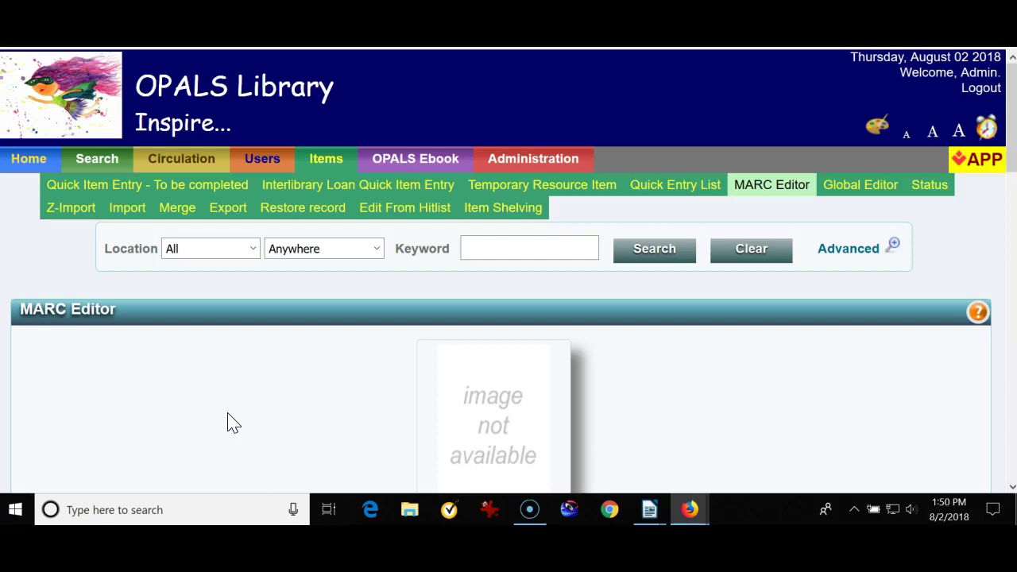
pyautogui.click(251, 473)
# Go to Items > MARC Editor and point out the CDROM, Map and PDF Document templates
pyautogui.click(325, 159)
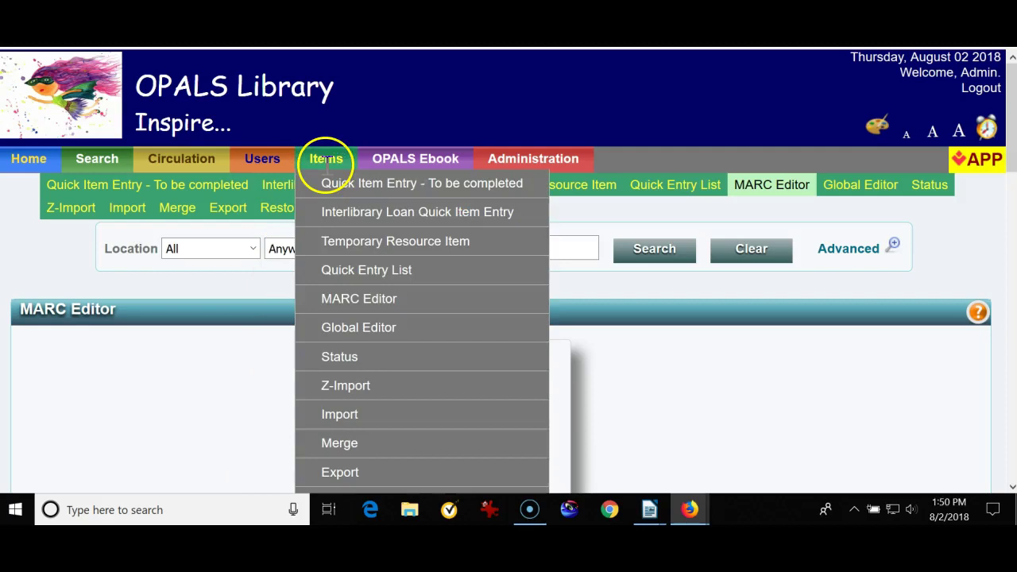
pyautogui.click(348, 312)
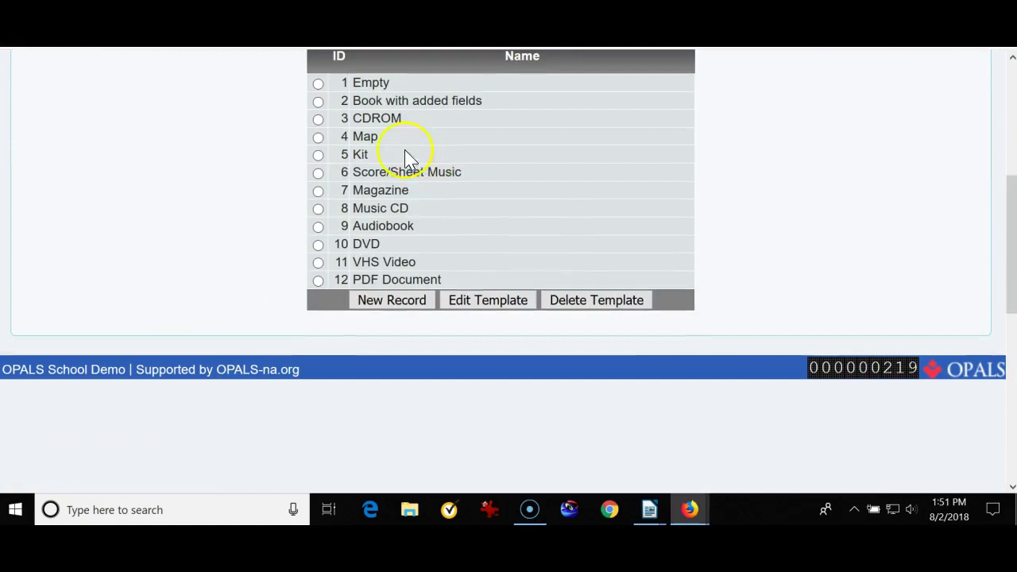
pyautogui.doubleClick(389, 119)
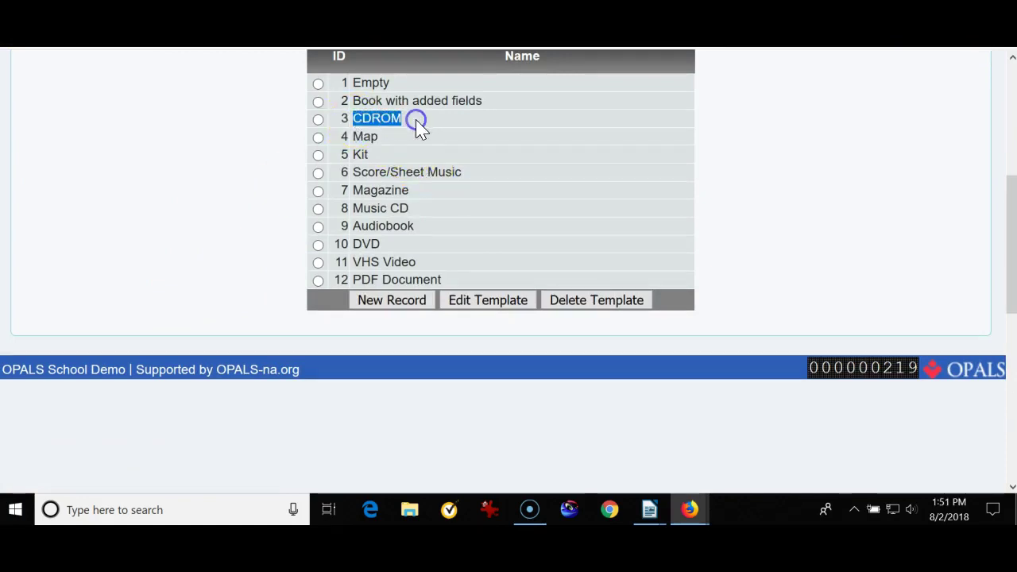
pyautogui.doubleClick(361, 137)
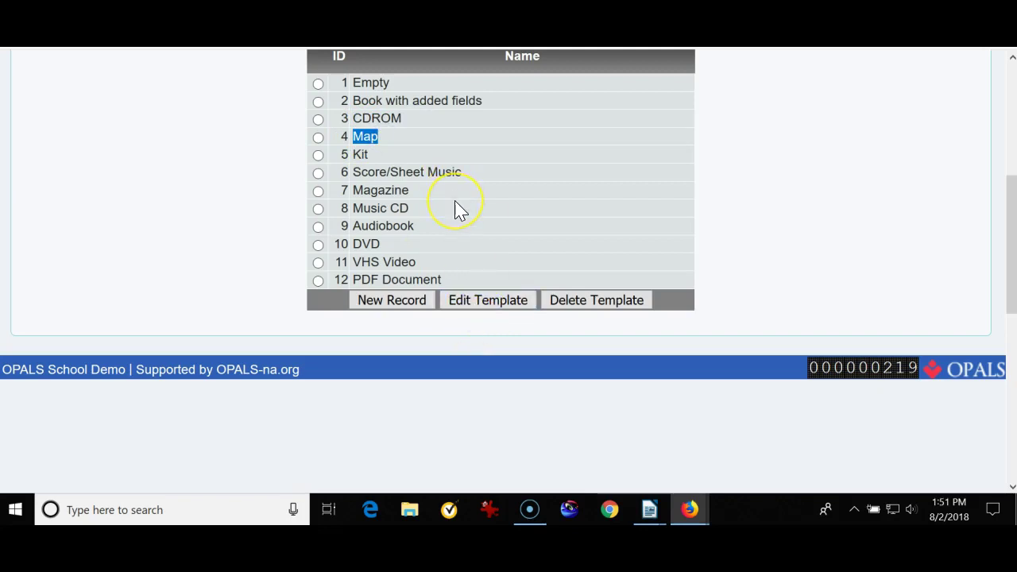
pyautogui.scroll(2, 454, 209)
pyautogui.scroll(-2, 449, 238)
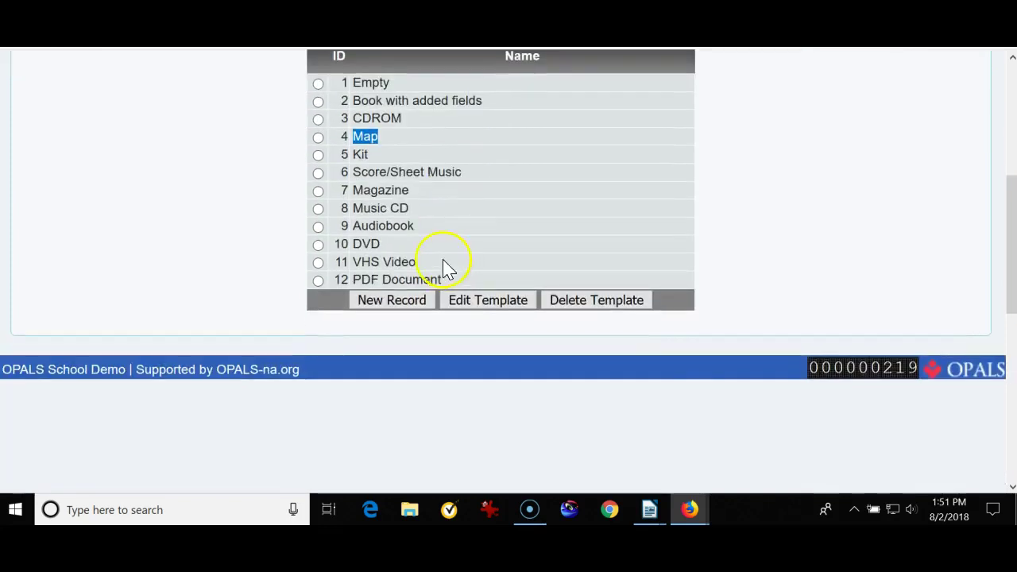
pyautogui.click(355, 280)
pyautogui.moveTo(355, 280); pyautogui.dragTo(454, 284)
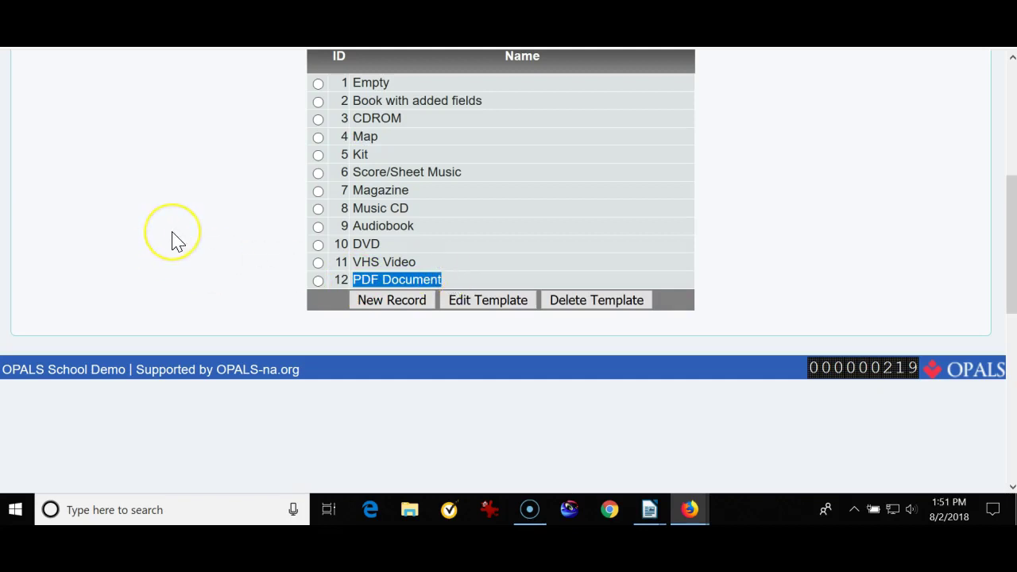
pyautogui.scroll(2, 177, 240)
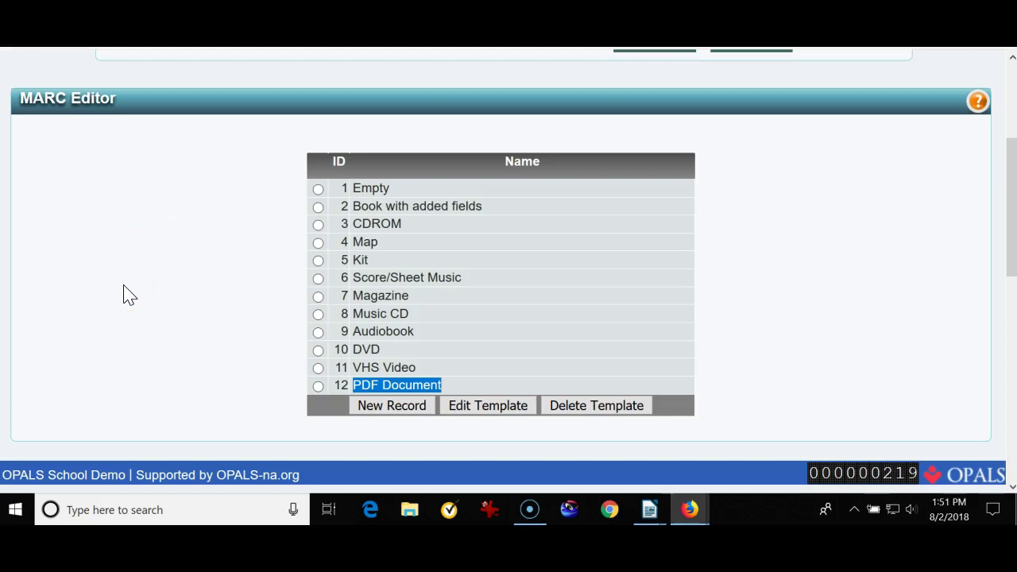
# Select template 2, 'Book with added fields', and create a New Record from it
pyautogui.click(131, 292)
pyautogui.click(291, 226)
pyautogui.click(317, 207)
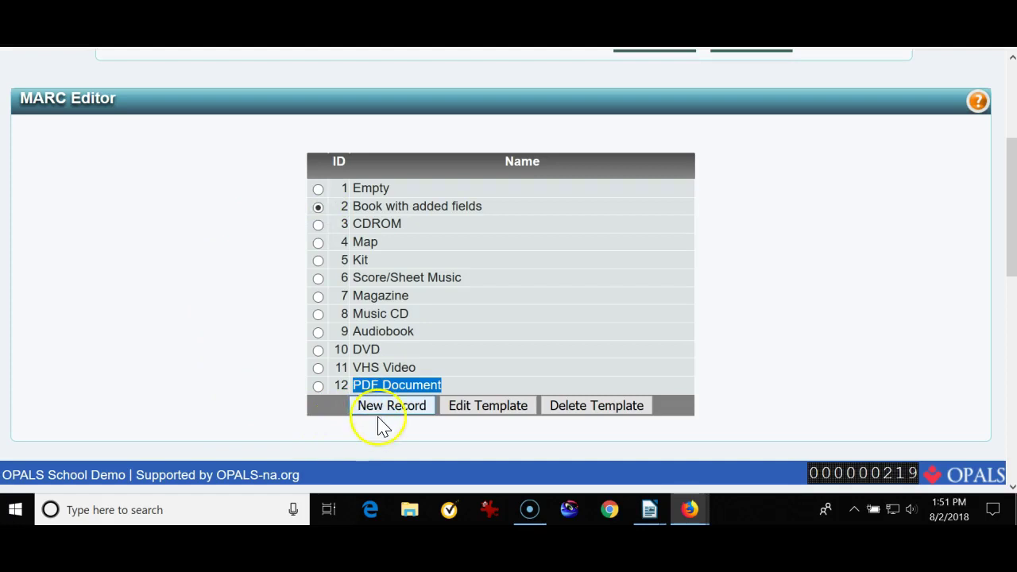
pyautogui.click(474, 432)
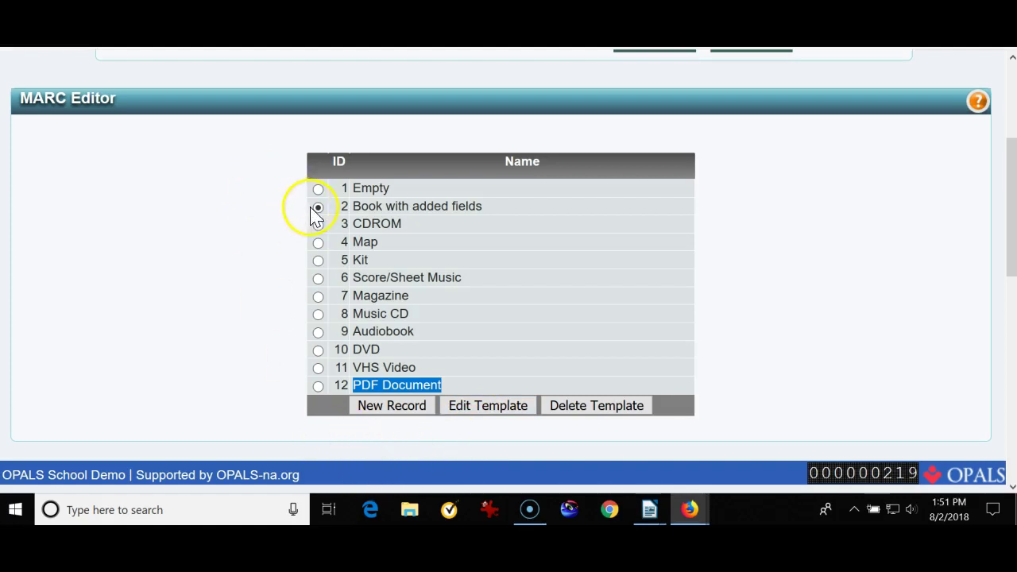
pyautogui.click(378, 410)
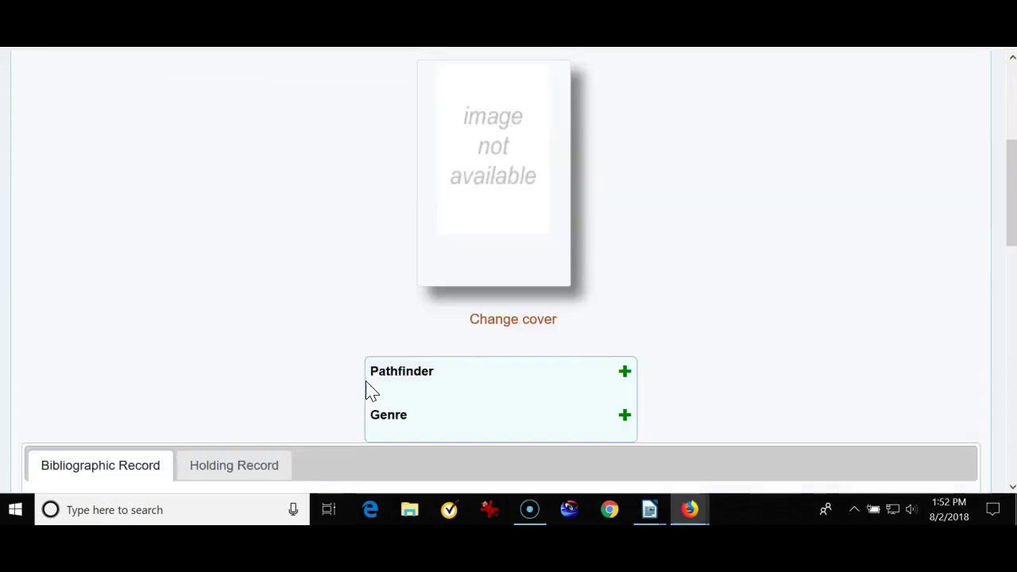
pyautogui.click(290, 333)
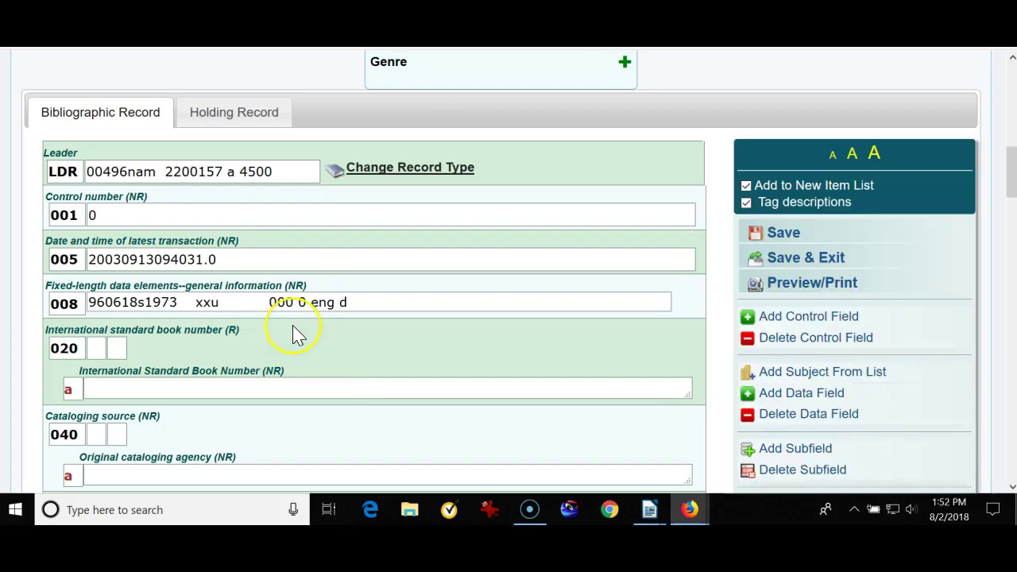
pyautogui.scroll(-1, 294, 333)
pyautogui.scroll(-1, 294, 334)
pyautogui.click(102, 279)
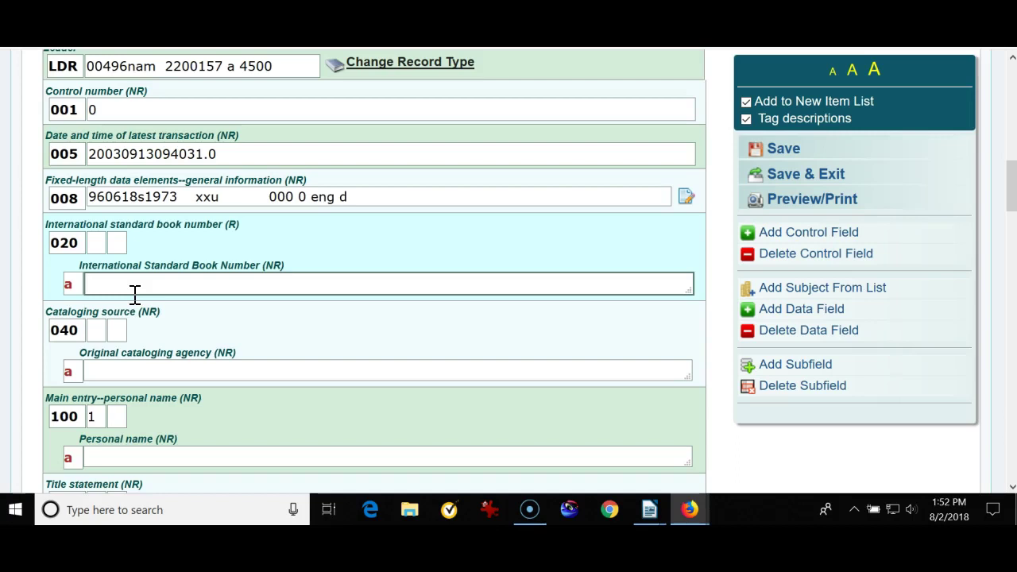
pyautogui.scroll(-2, 135, 294)
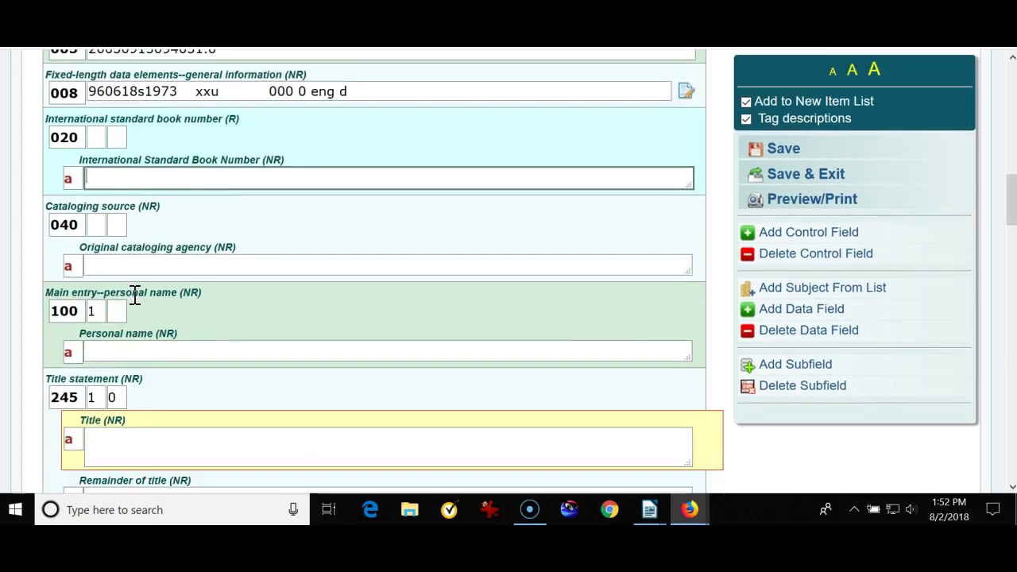
pyautogui.scroll(-2, 238, 243)
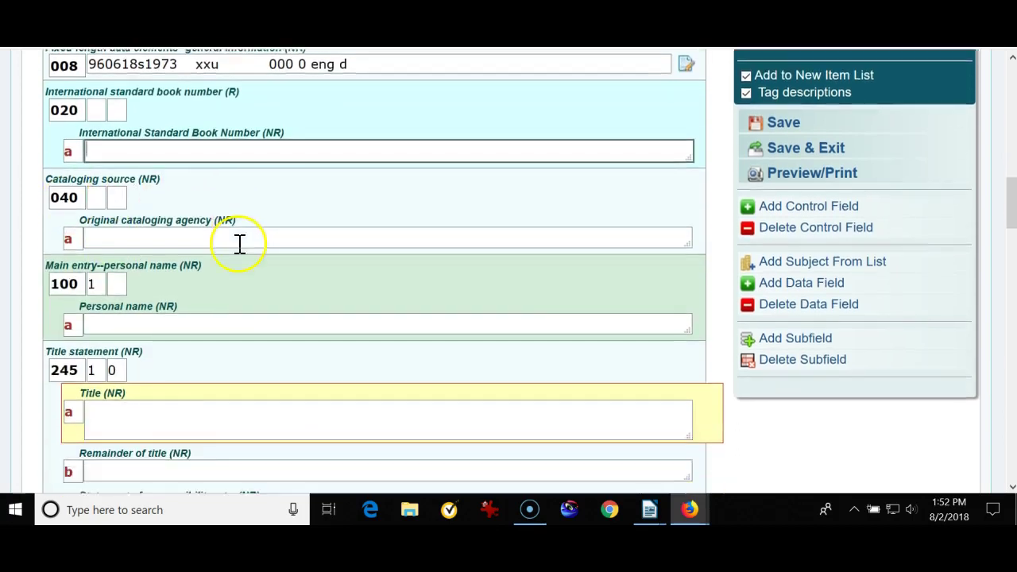
pyautogui.click(93, 243)
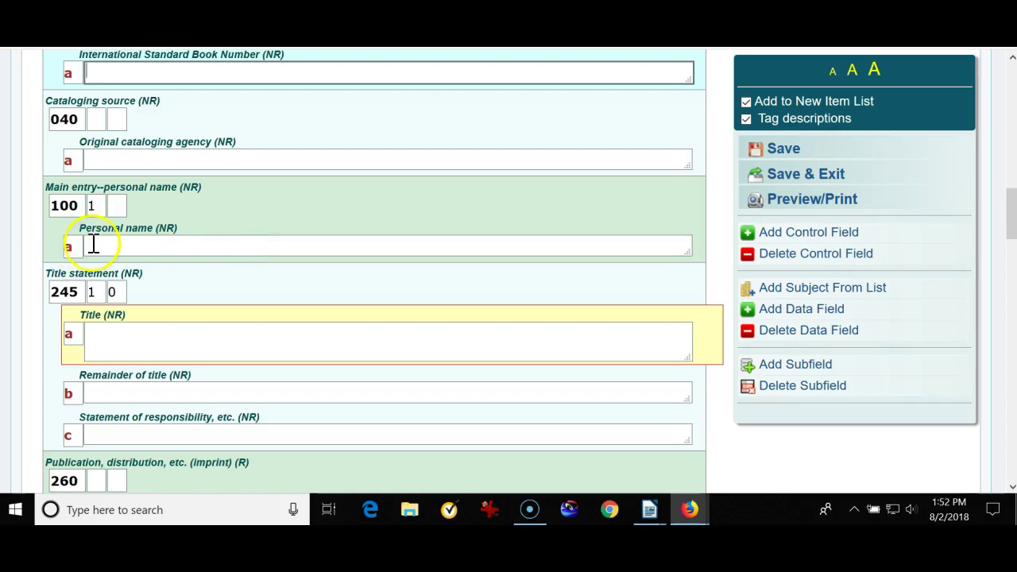
pyautogui.scroll(-2, 179, 239)
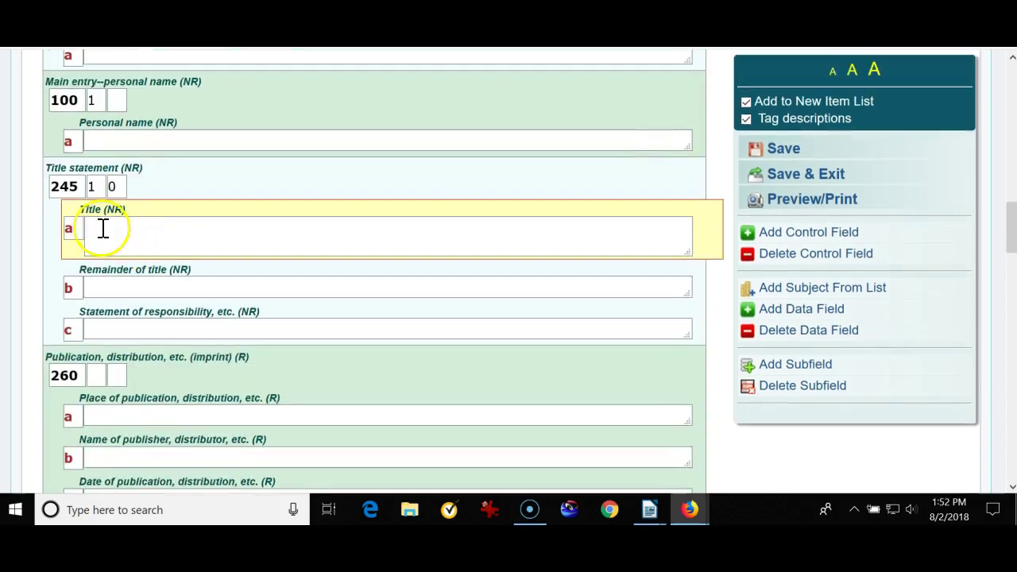
pyautogui.scroll(-2, 104, 278)
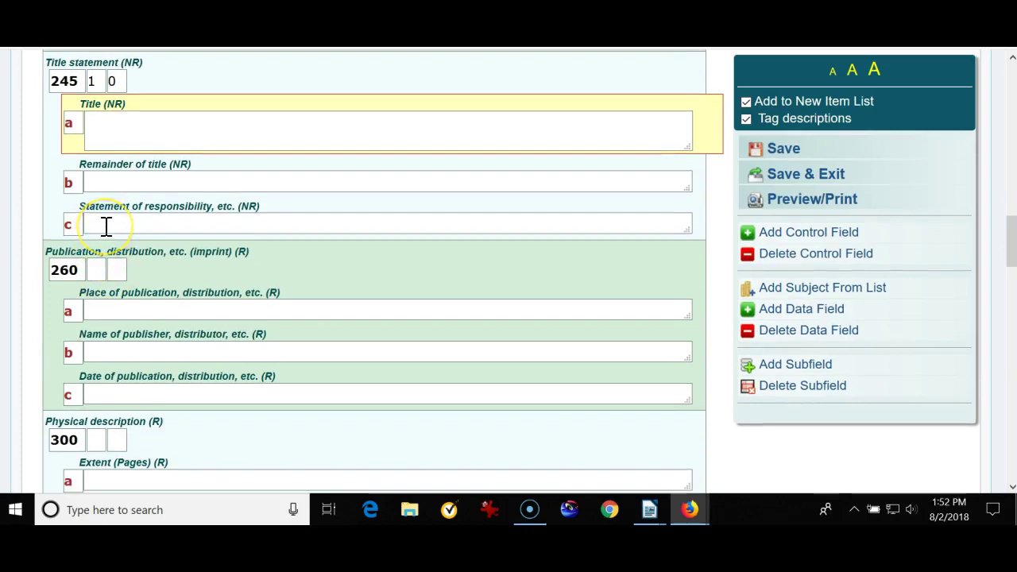
pyautogui.scroll(-2, 106, 225)
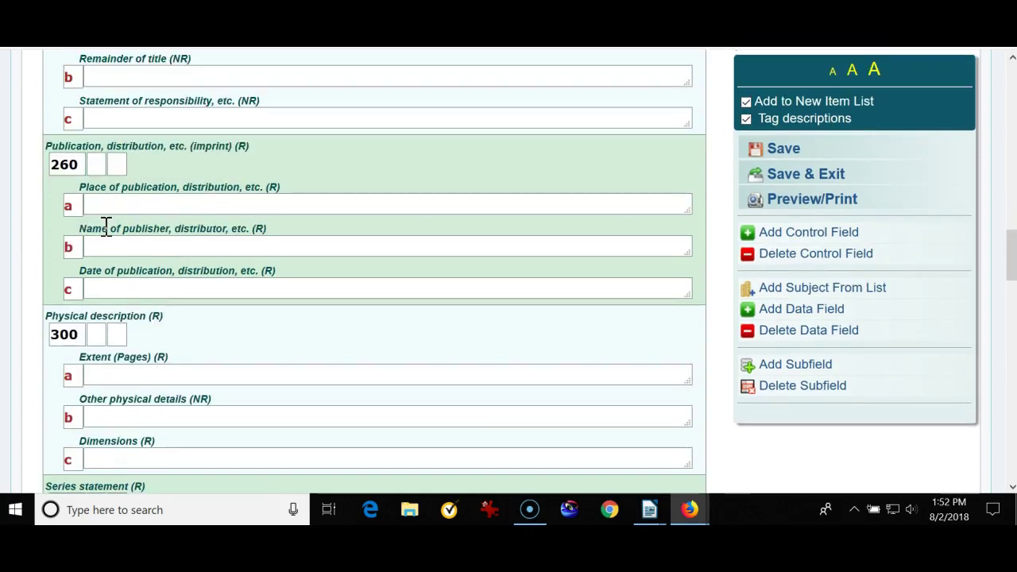
pyautogui.click(113, 210)
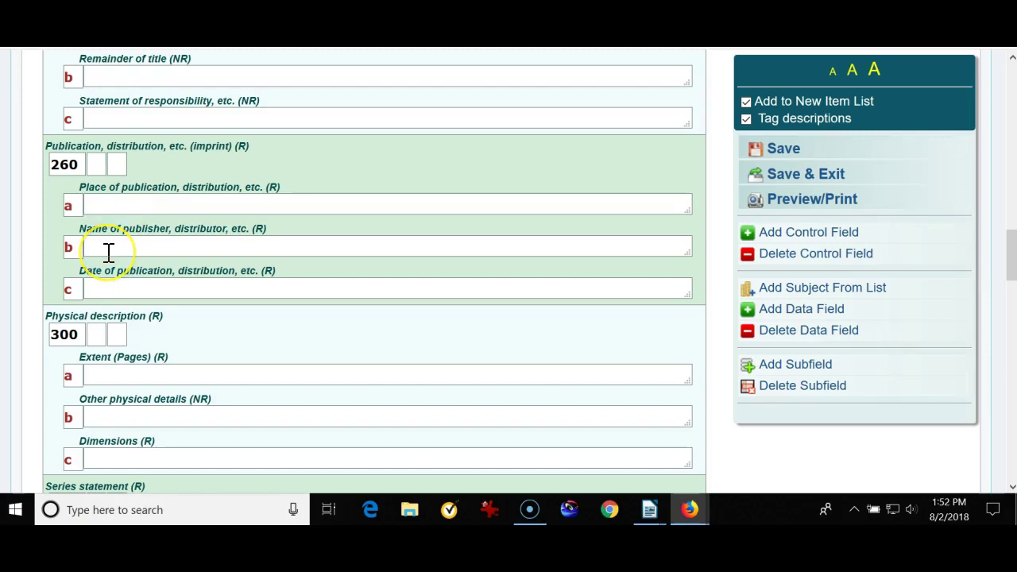
pyautogui.scroll(-5, 109, 251)
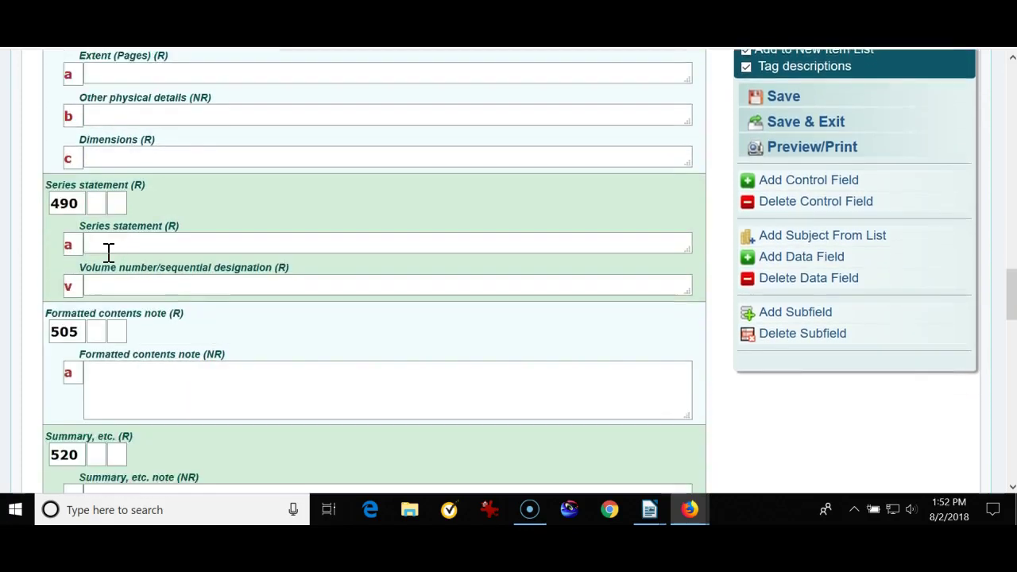
pyautogui.scroll(-4, 109, 251)
pyautogui.click(96, 271)
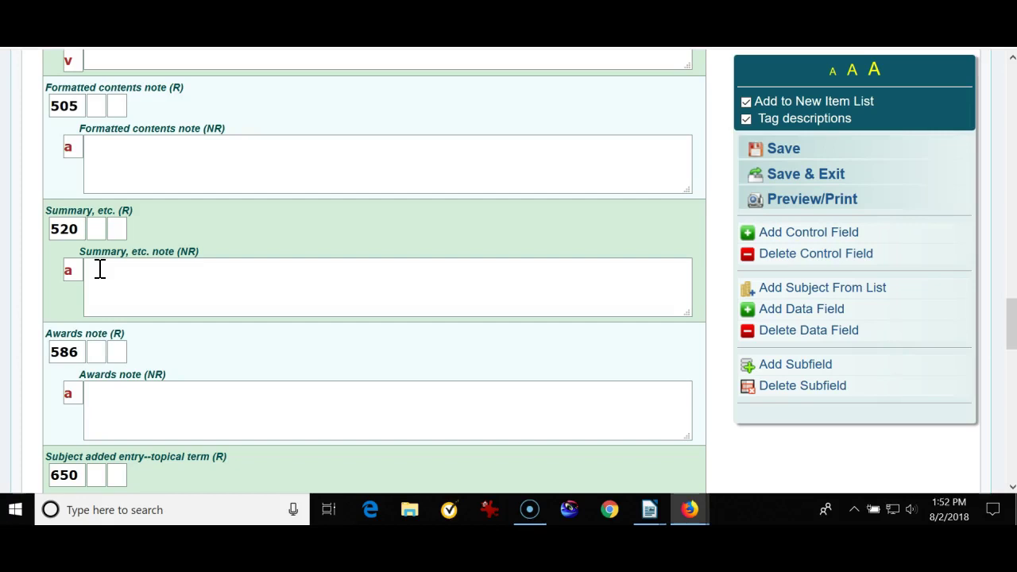
pyautogui.scroll(-5, 102, 275)
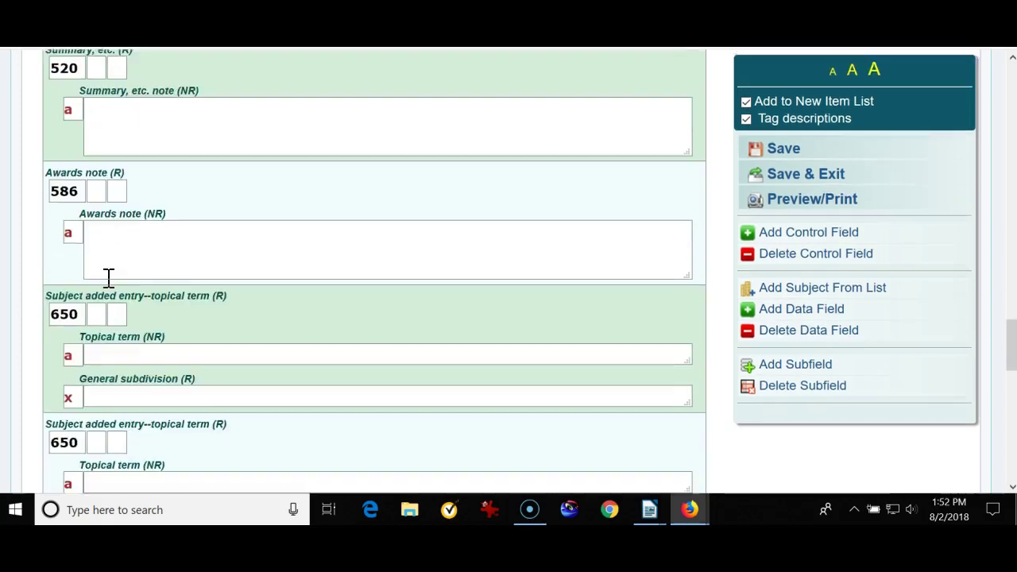
pyautogui.scroll(10, 289, 363)
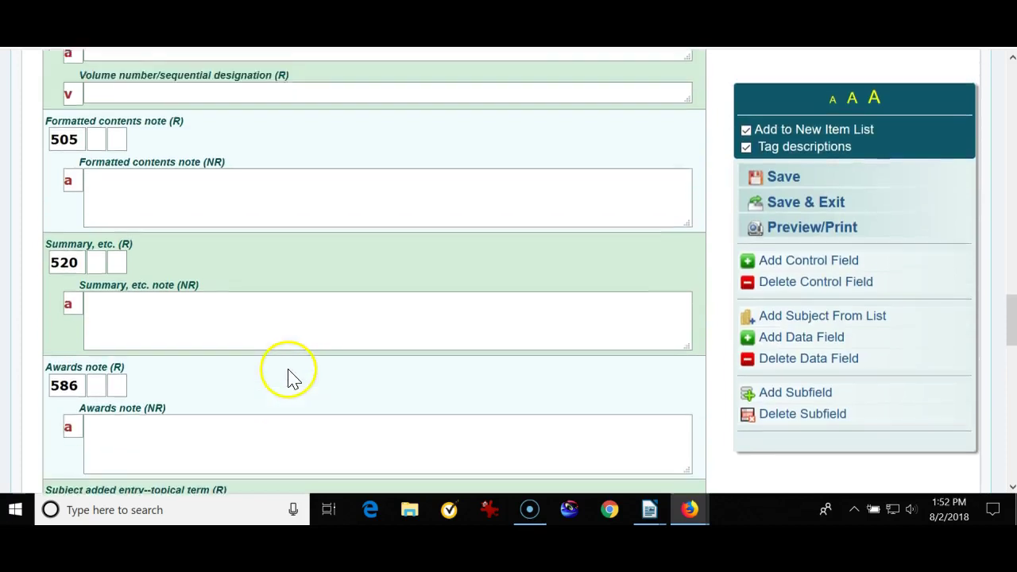
pyautogui.scroll(20, 289, 368)
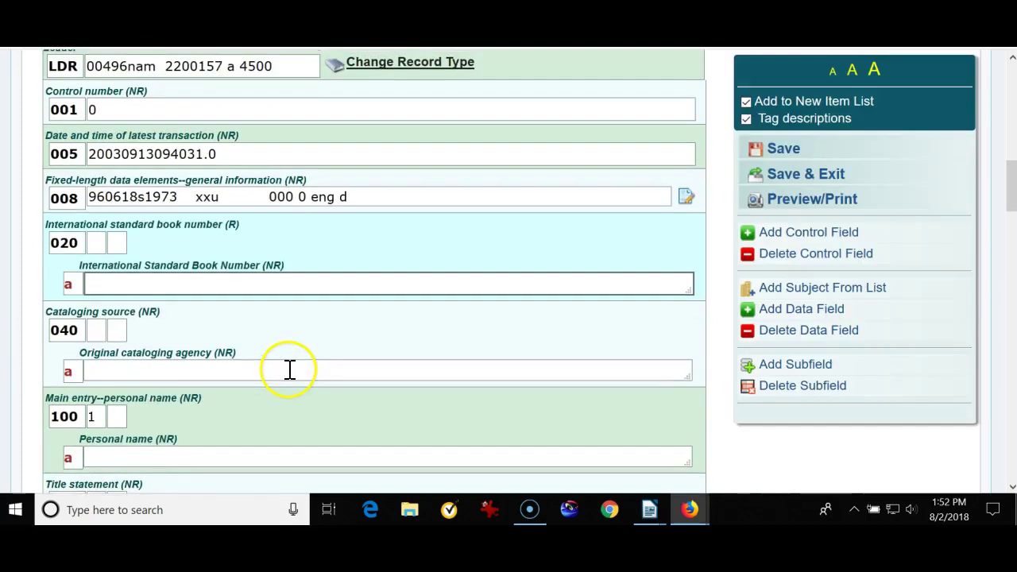
pyautogui.scroll(1, 289, 369)
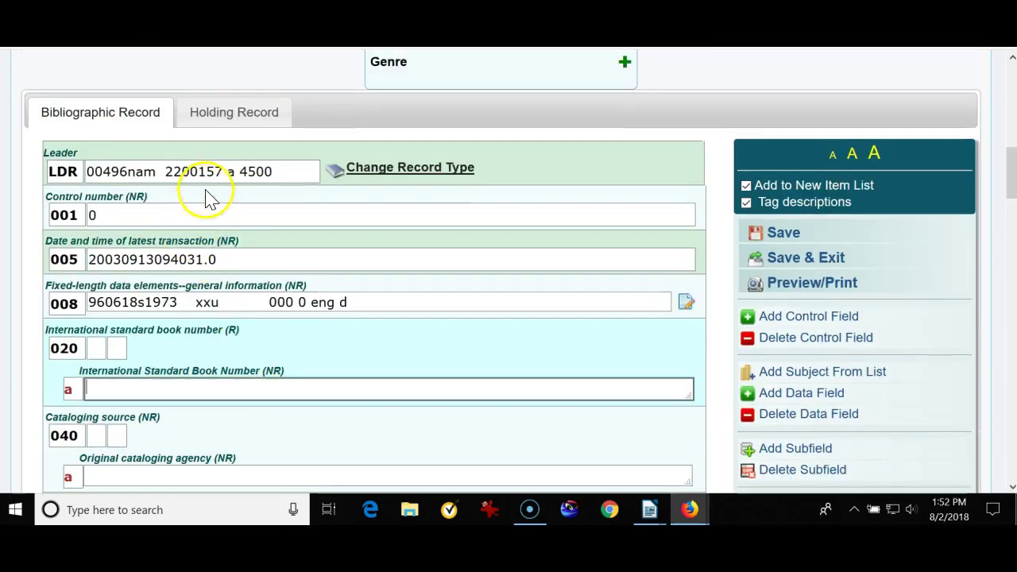
# Show the record's holding fields and step through call number prefix, classification, item part and suffix
pyautogui.click(238, 112)
pyautogui.scroll(-3, 239, 111)
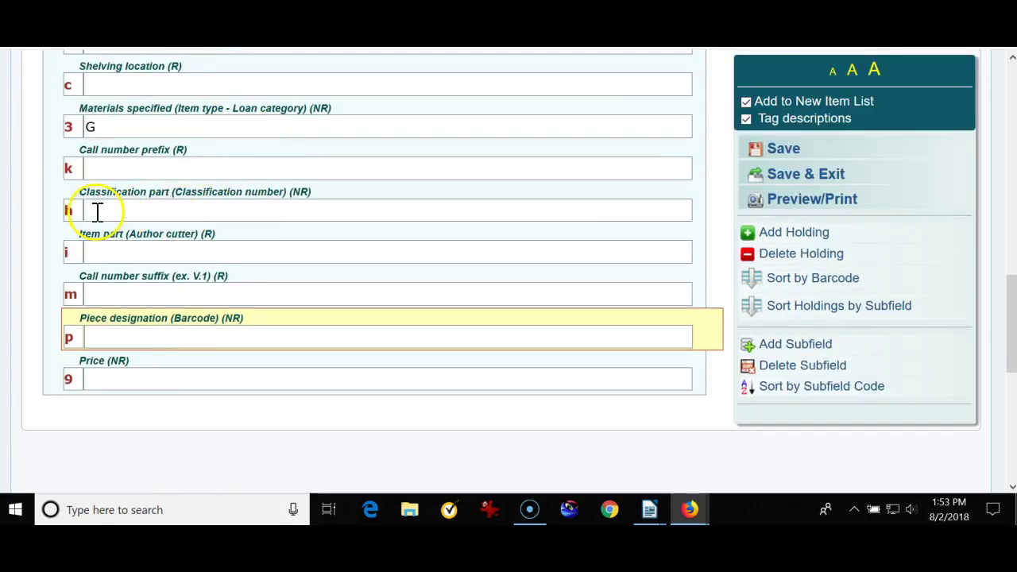
pyautogui.click(93, 168)
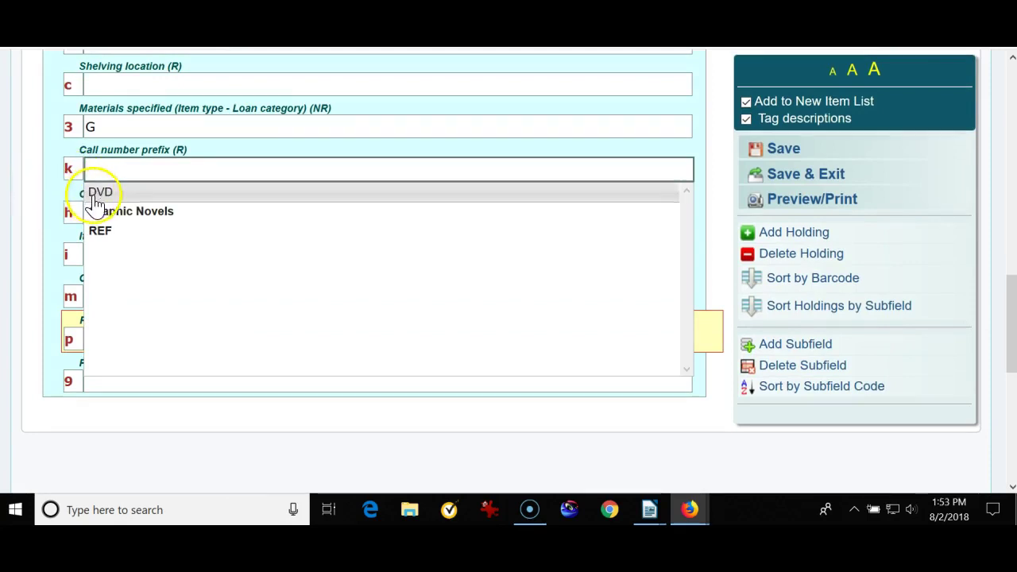
pyautogui.click(27, 215)
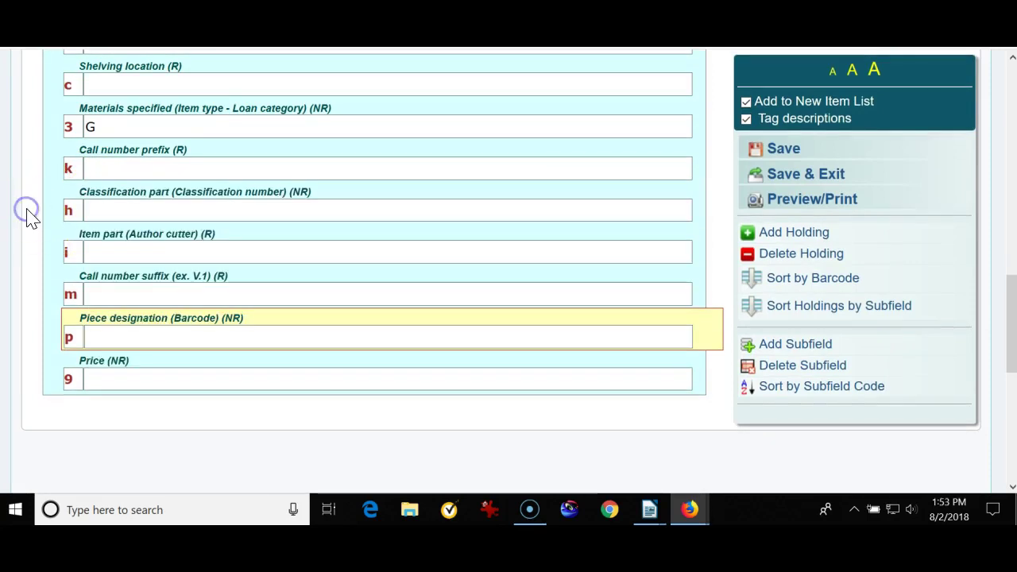
pyautogui.click(94, 208)
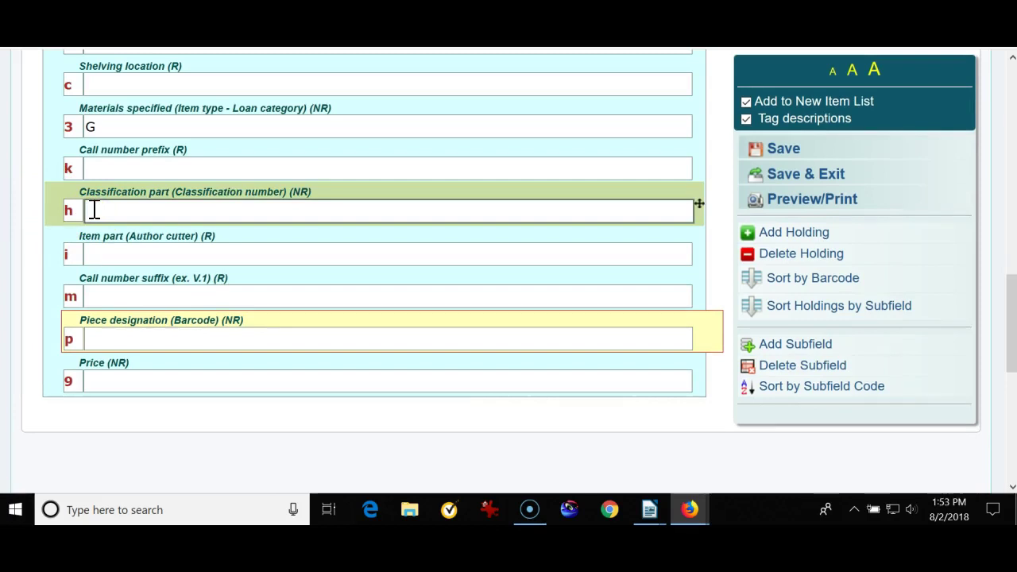
pyautogui.click(95, 253)
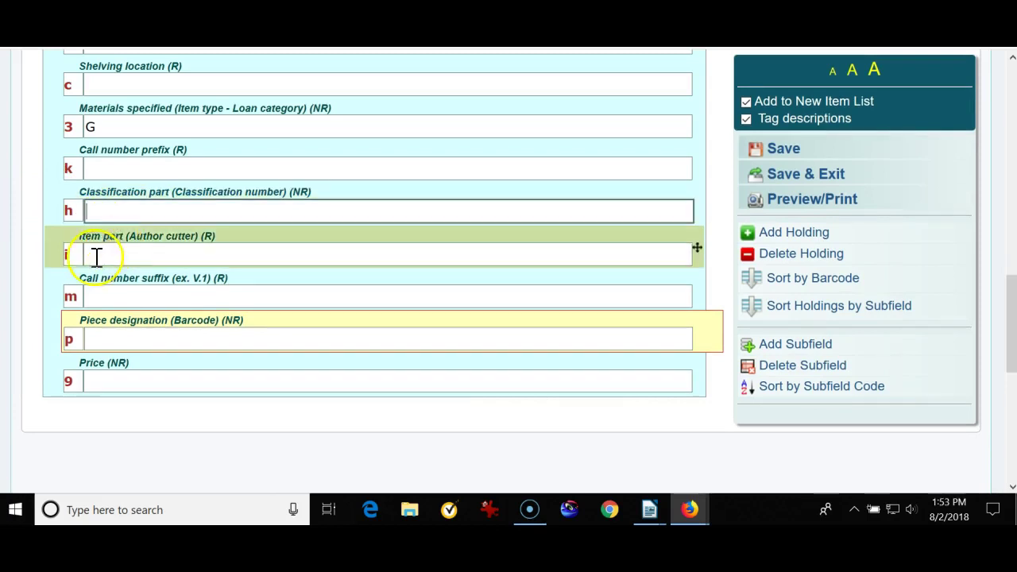
pyautogui.click(101, 295)
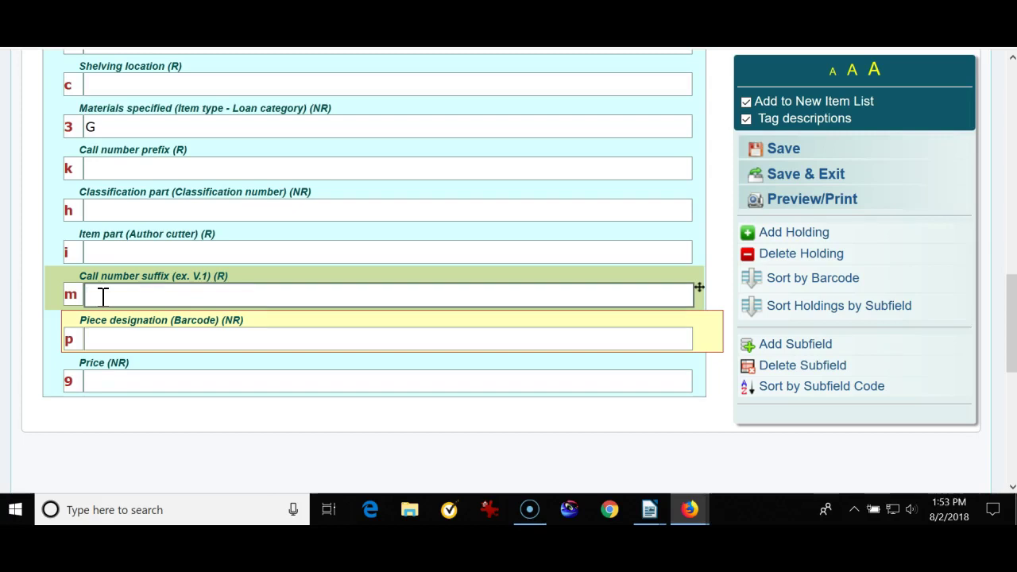
pyautogui.click(101, 340)
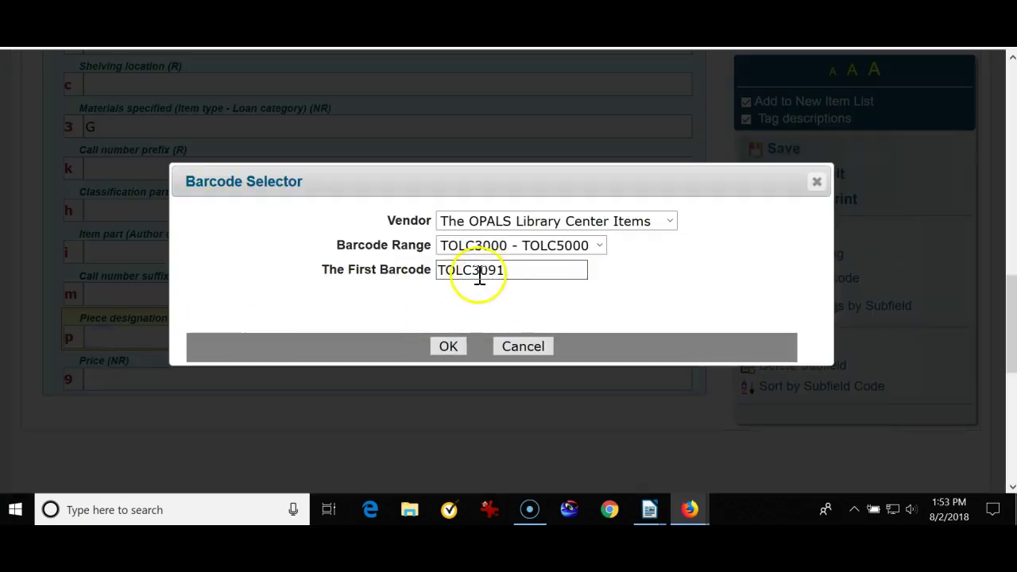
pyautogui.click(524, 346)
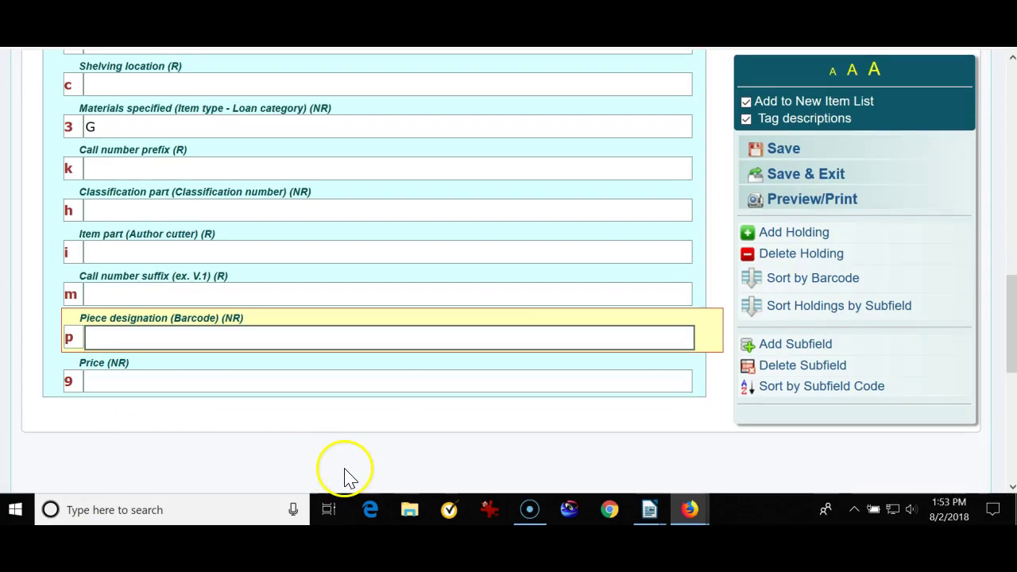
pyautogui.scroll(1, 346, 475)
pyautogui.scroll(3, 344, 465)
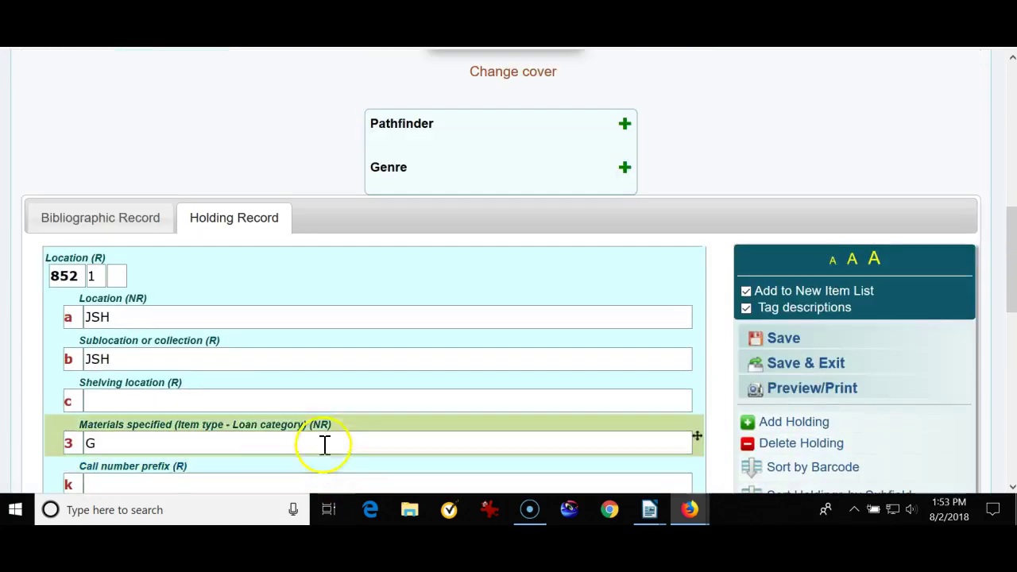
# Bring up the Items tab dropdown and point to its MARC Editor entry
pyautogui.scroll(6, 159, 229)
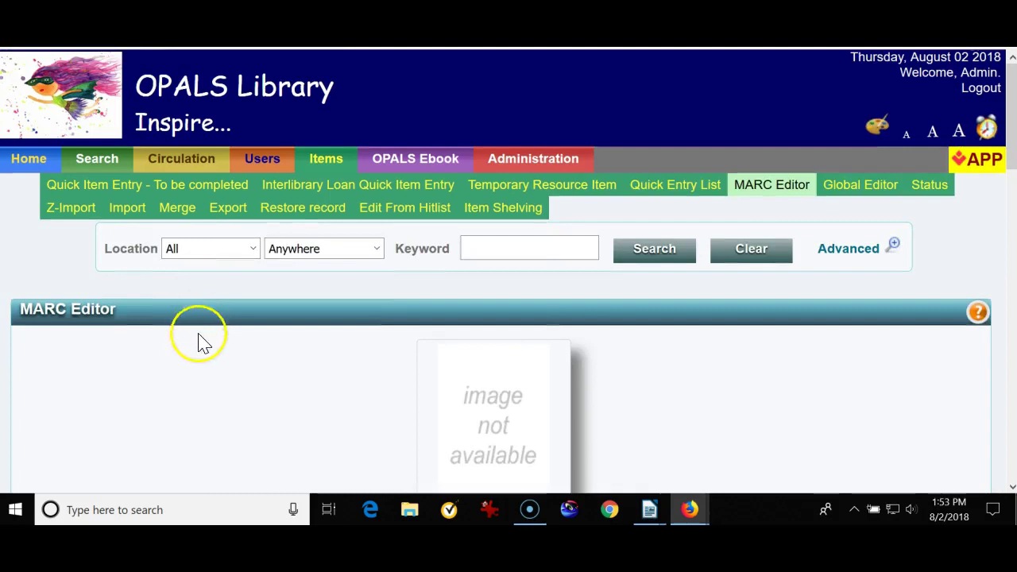
pyautogui.moveTo(318, 158)
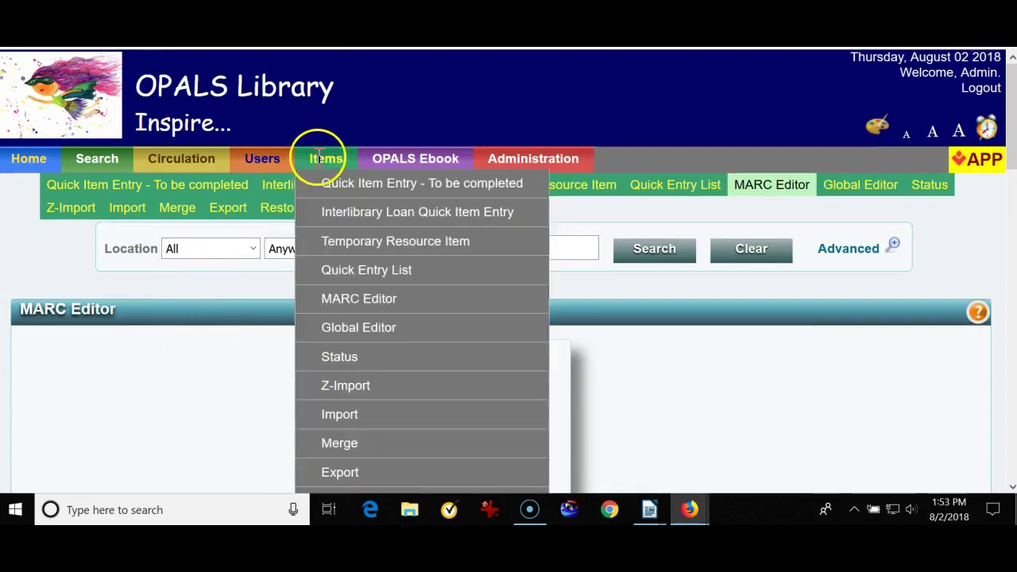